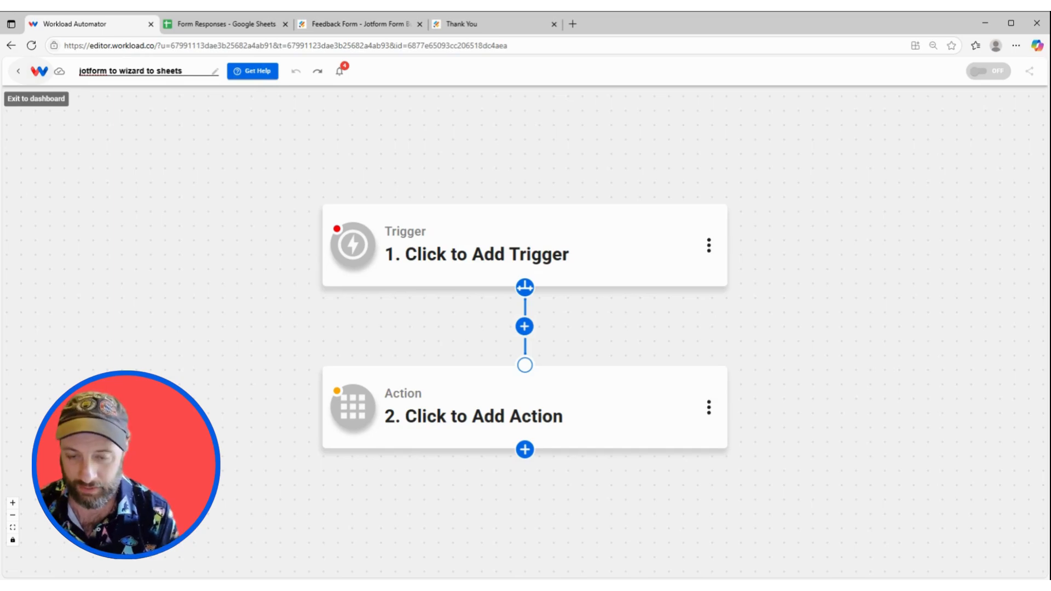
# Confirm the workflow name 'jotform to wizard to sheets'.
pyautogui.press('Return')
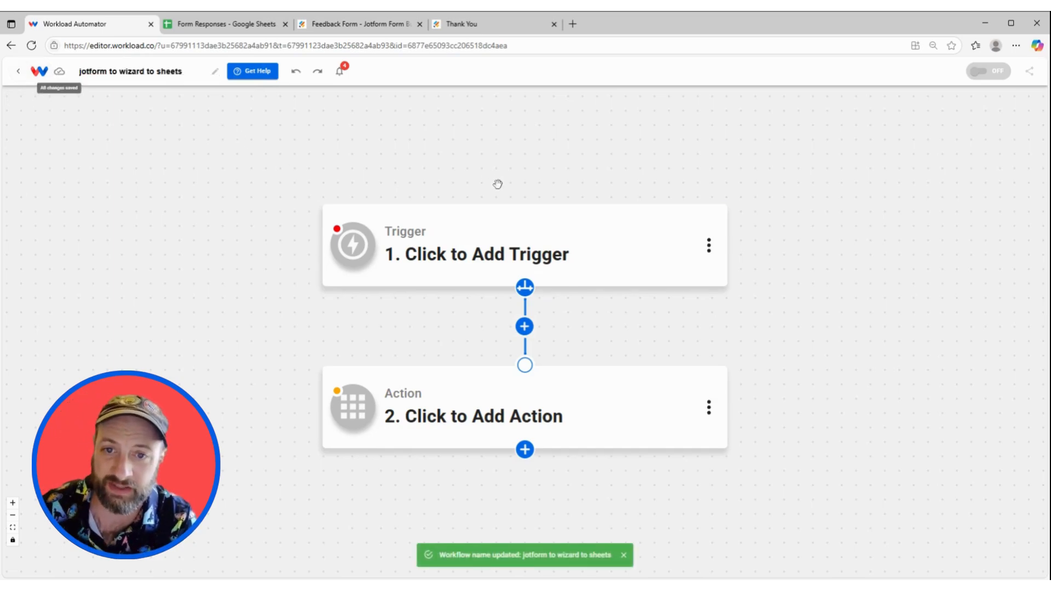
# Set the trigger to Jotform New Form Submission on the Feedback Form, using the connected account.
pyautogui.click(497, 263)
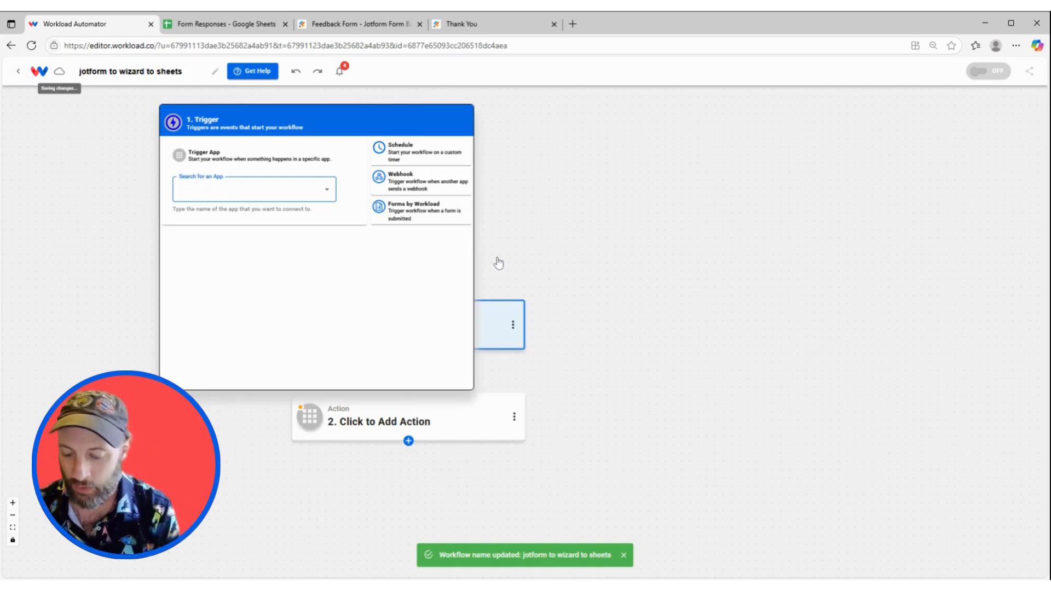
pyautogui.write('jot')
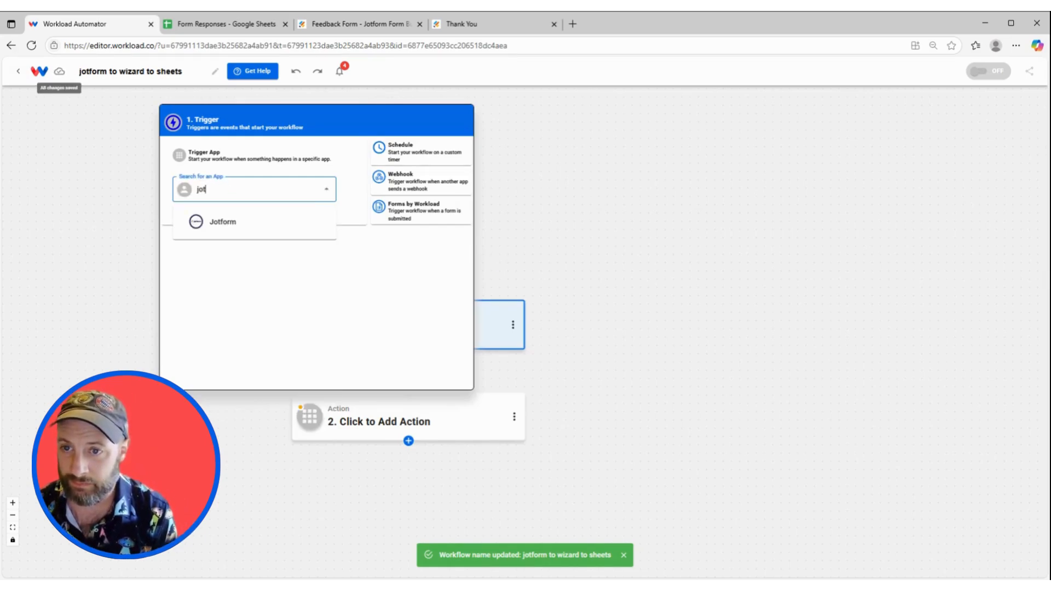
pyautogui.click(323, 223)
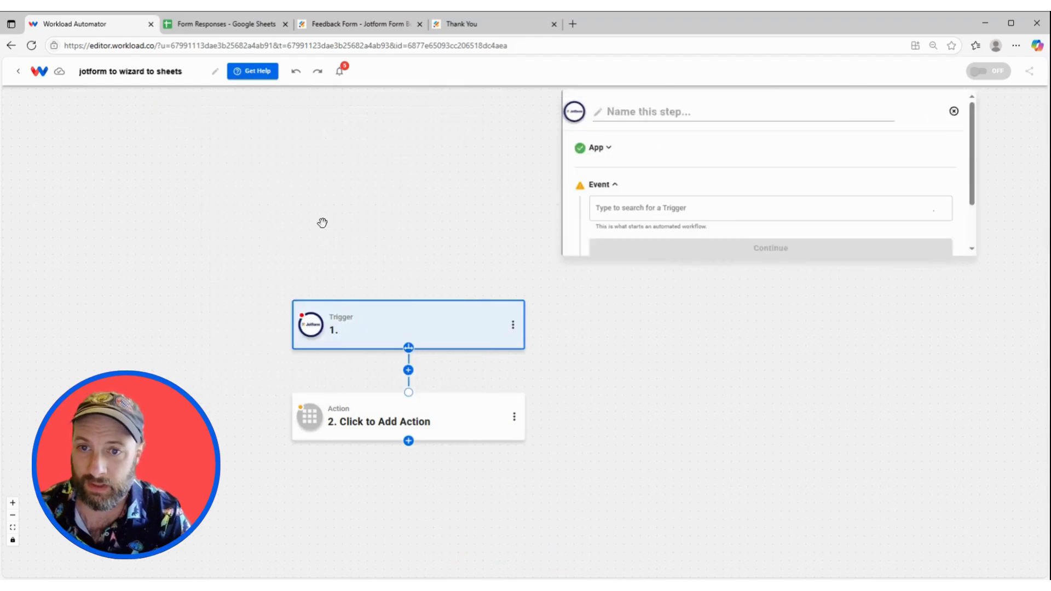
pyautogui.click(641, 201)
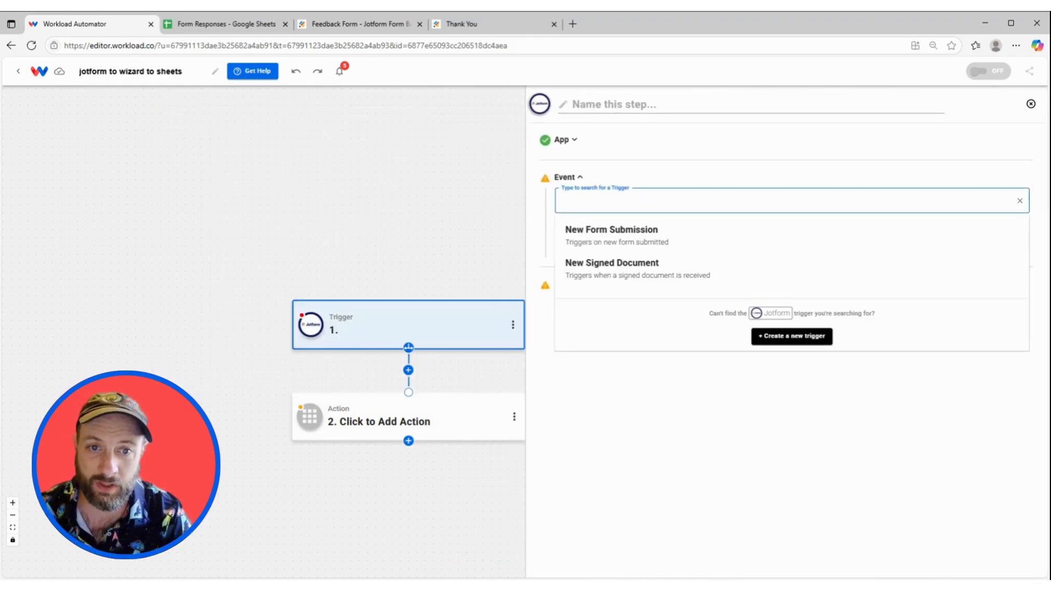
pyautogui.click(644, 231)
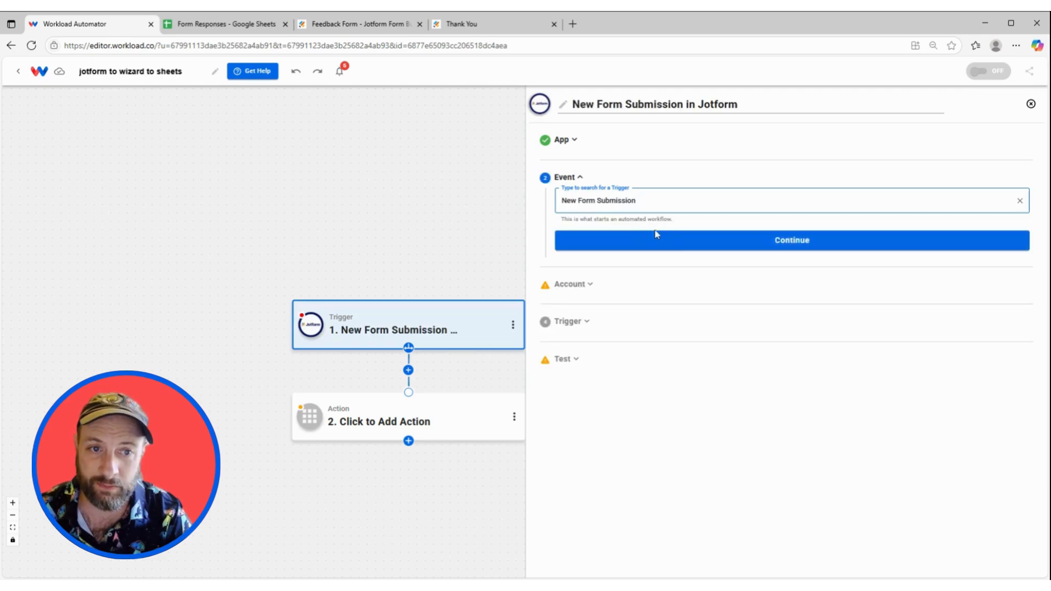
pyautogui.click(657, 236)
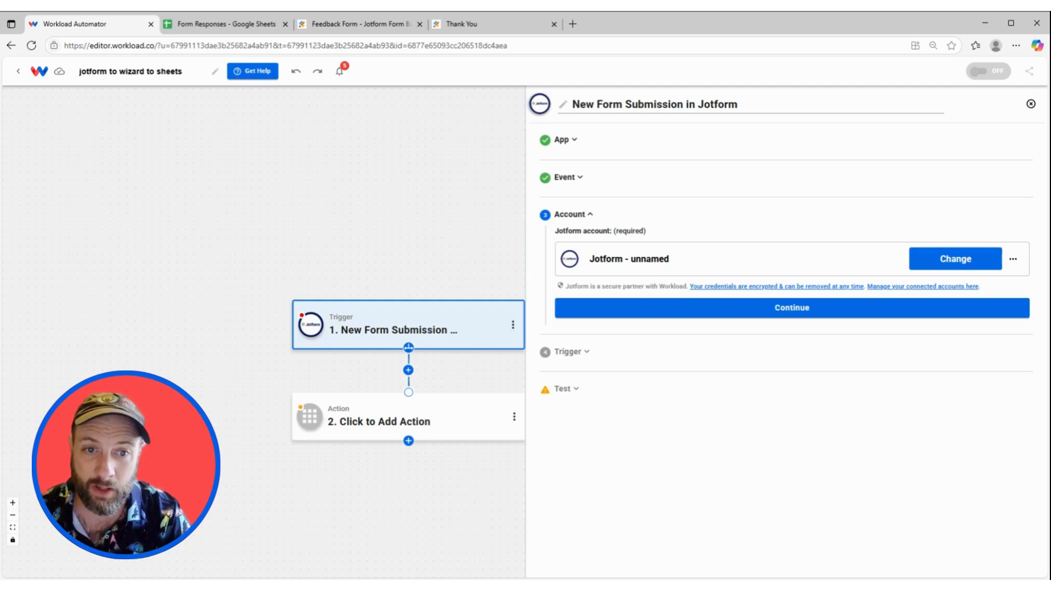
pyautogui.click(702, 306)
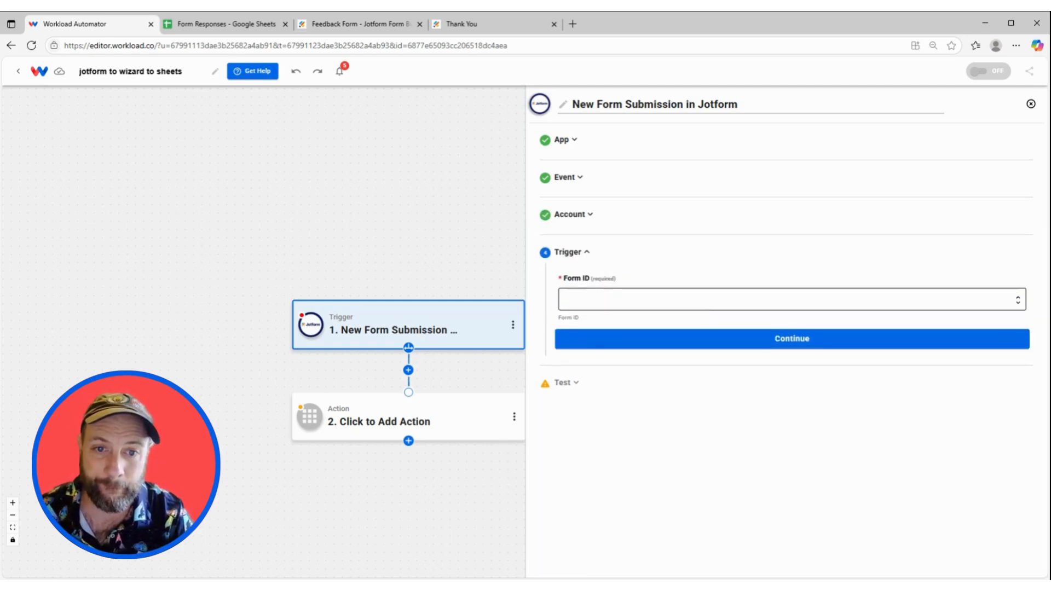
pyautogui.click(702, 301)
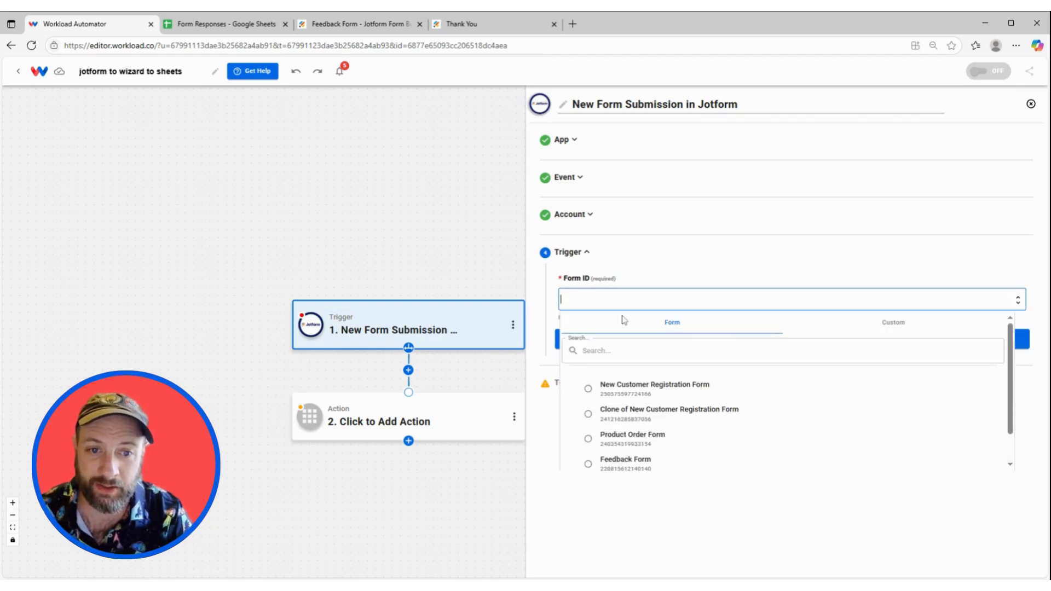
pyautogui.scroll(-1, 613, 438)
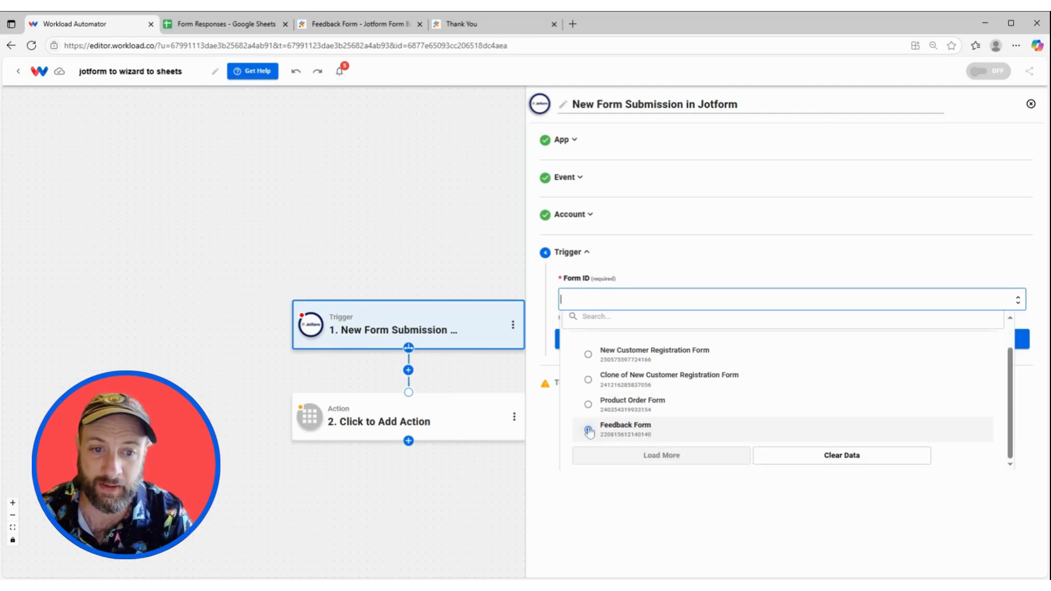
pyautogui.click(589, 431)
pyautogui.click(652, 433)
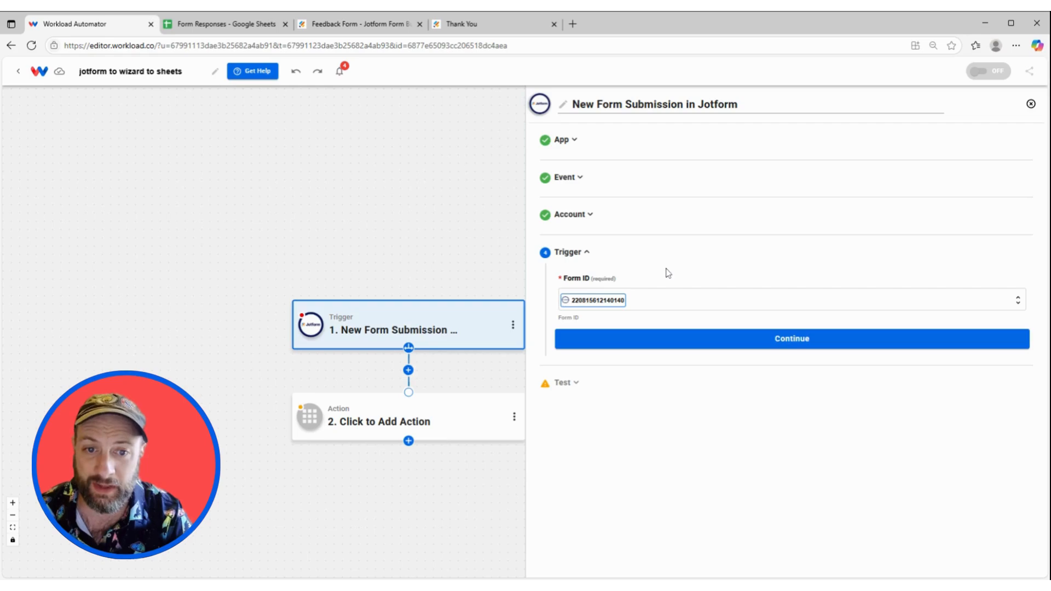
pyautogui.click(753, 345)
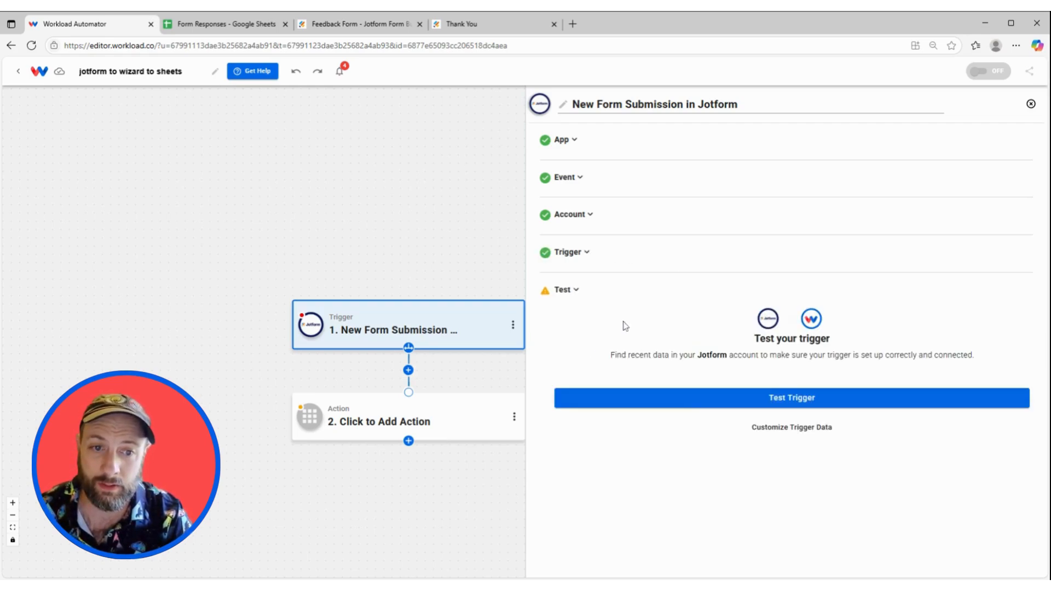
# Test the Jotform trigger, review the sample feedback submission, and continue to the action step.
pyautogui.click(700, 406)
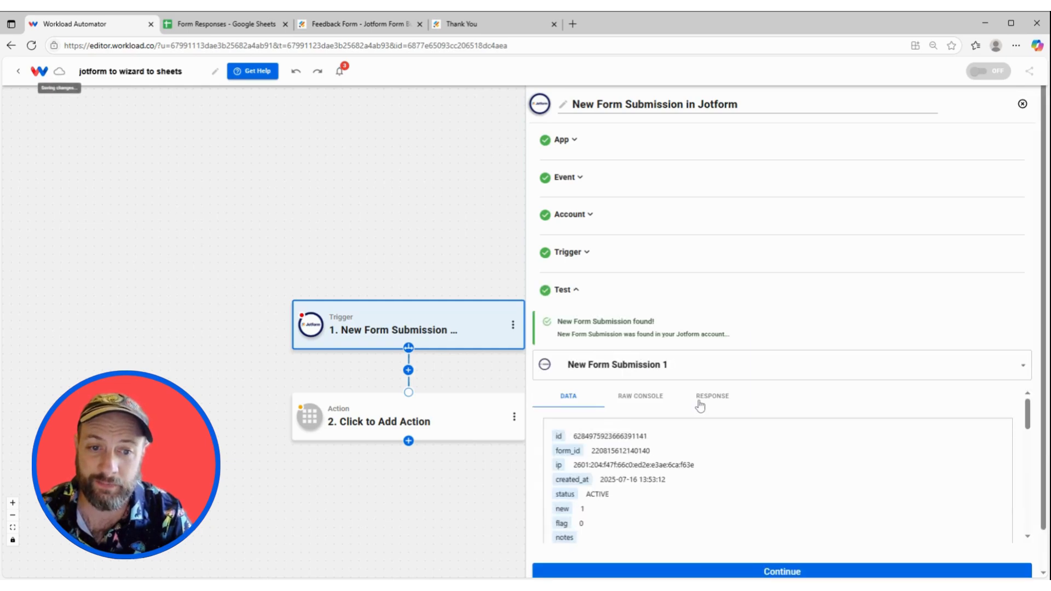
pyautogui.scroll(-15, 692, 474)
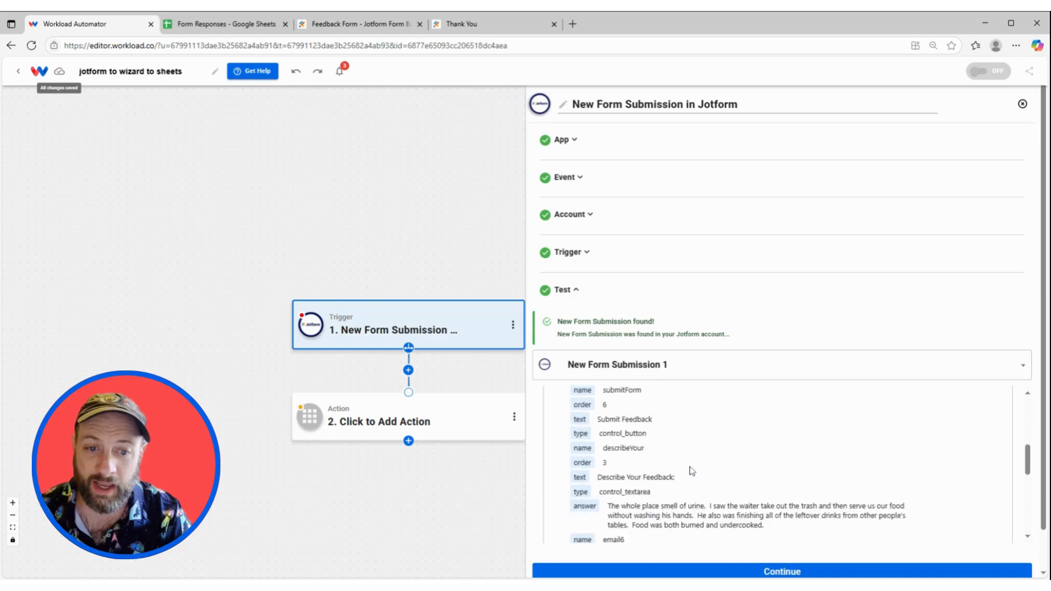
pyautogui.scroll(-10, 704, 448)
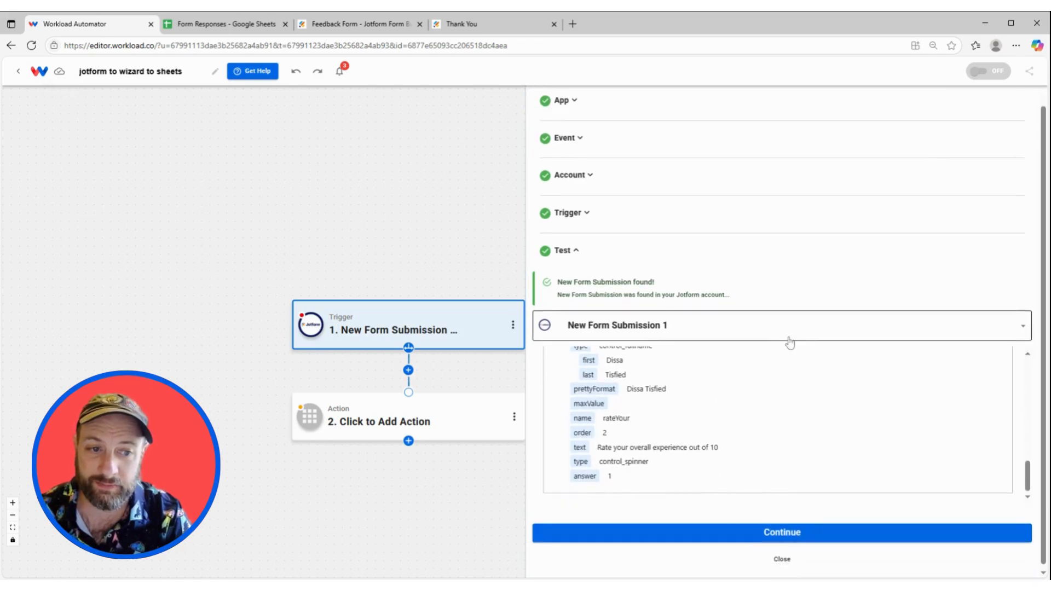
pyautogui.click(753, 539)
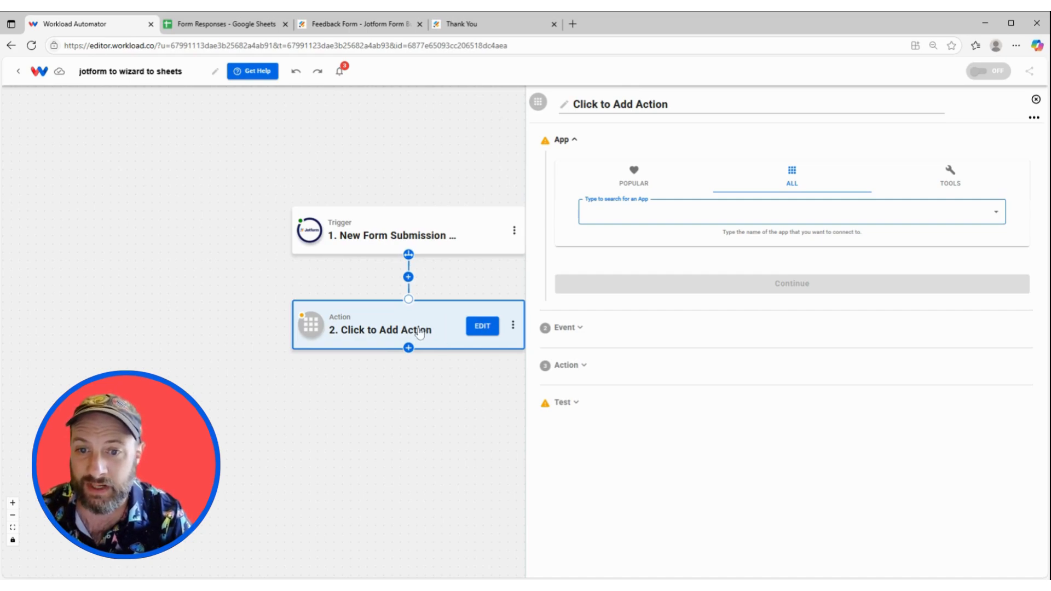
# Make step 2 an AI Wizard by Workload 'Prompt Your Data' action.
pyautogui.click(971, 189)
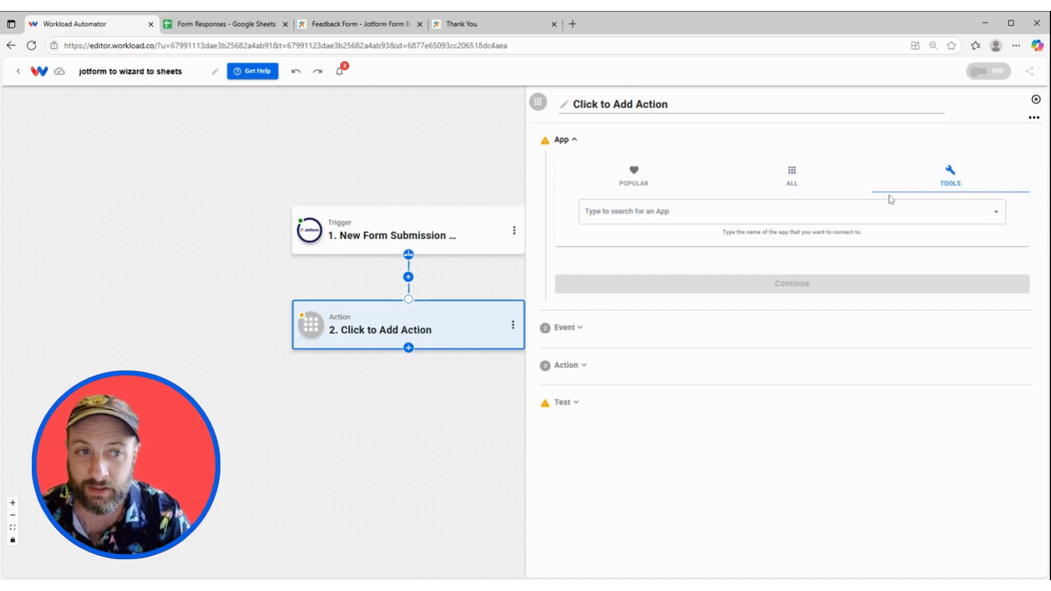
pyautogui.click(681, 215)
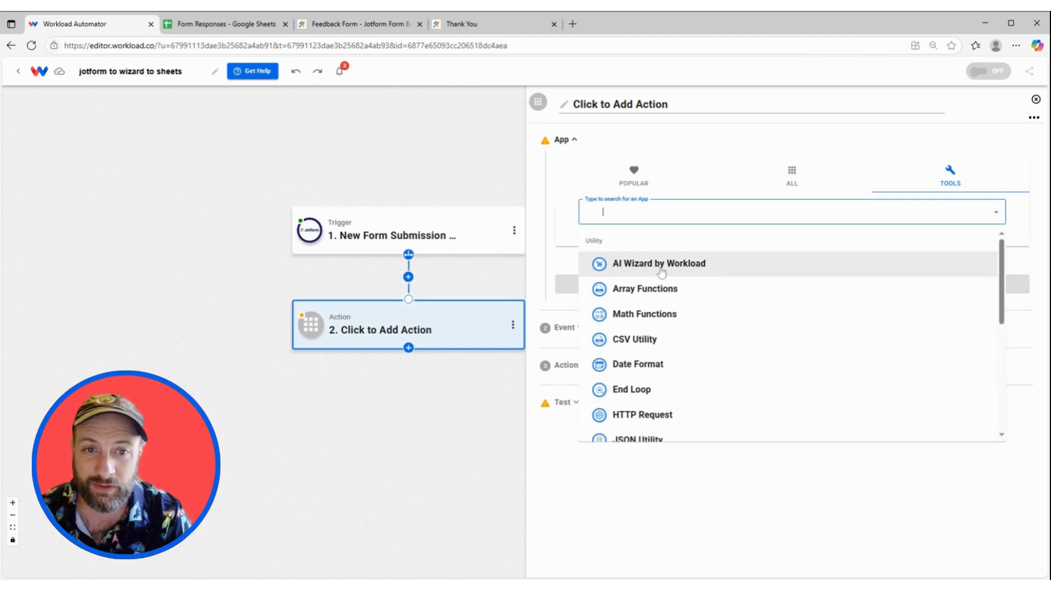
pyautogui.click(682, 262)
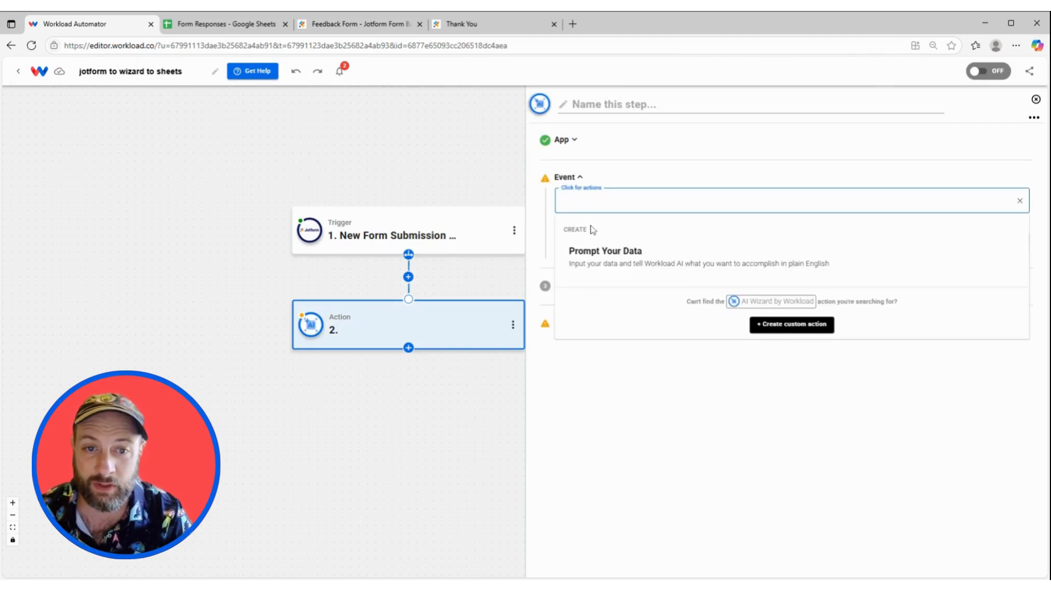
pyautogui.click(616, 256)
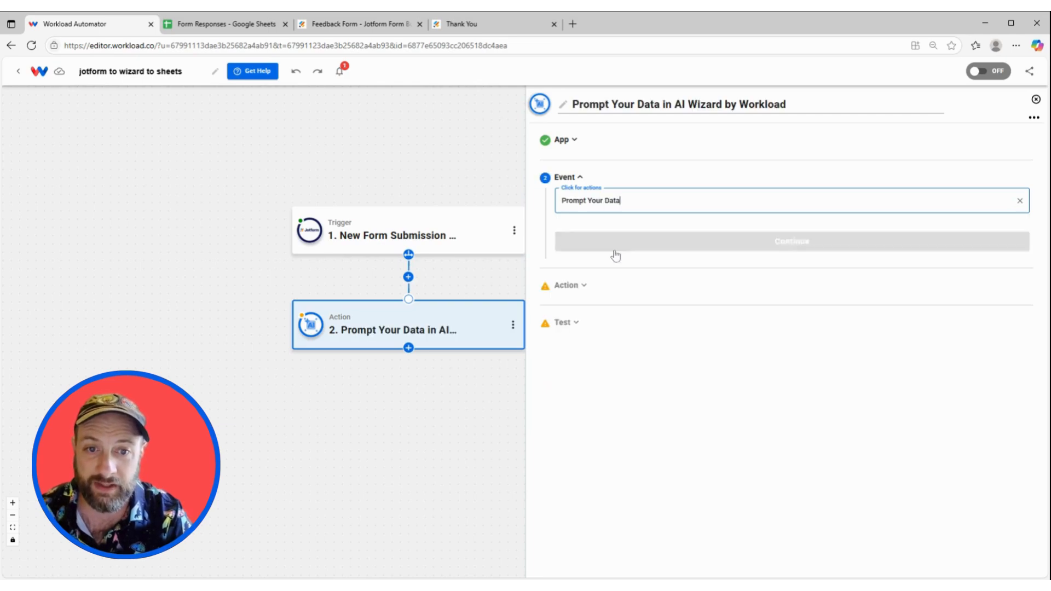
pyautogui.click(620, 254)
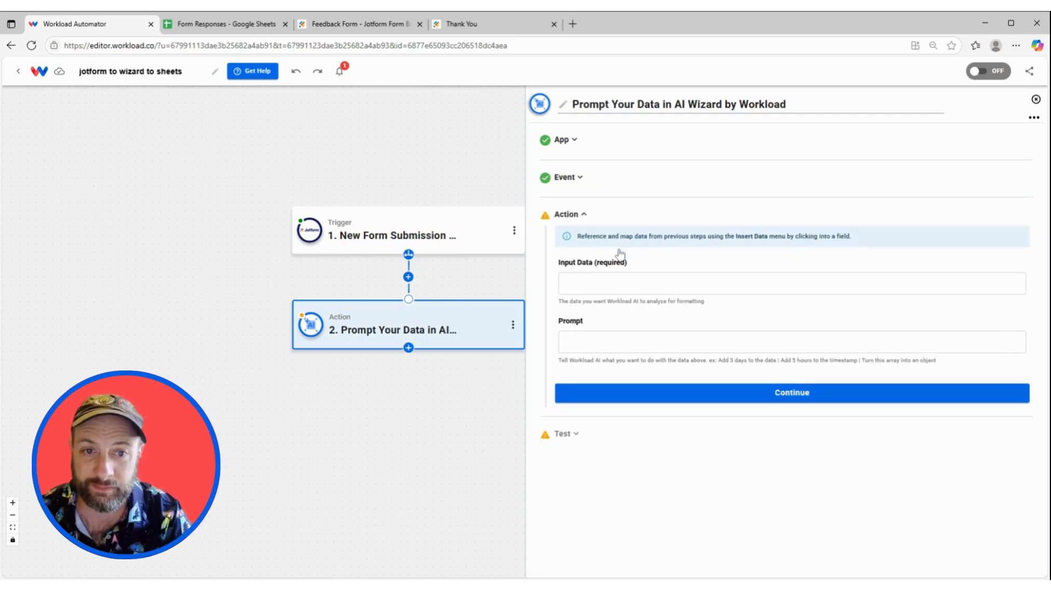
# Map the AI step's Input Data to the Jotform submission's feedback answer.
pyautogui.click(624, 284)
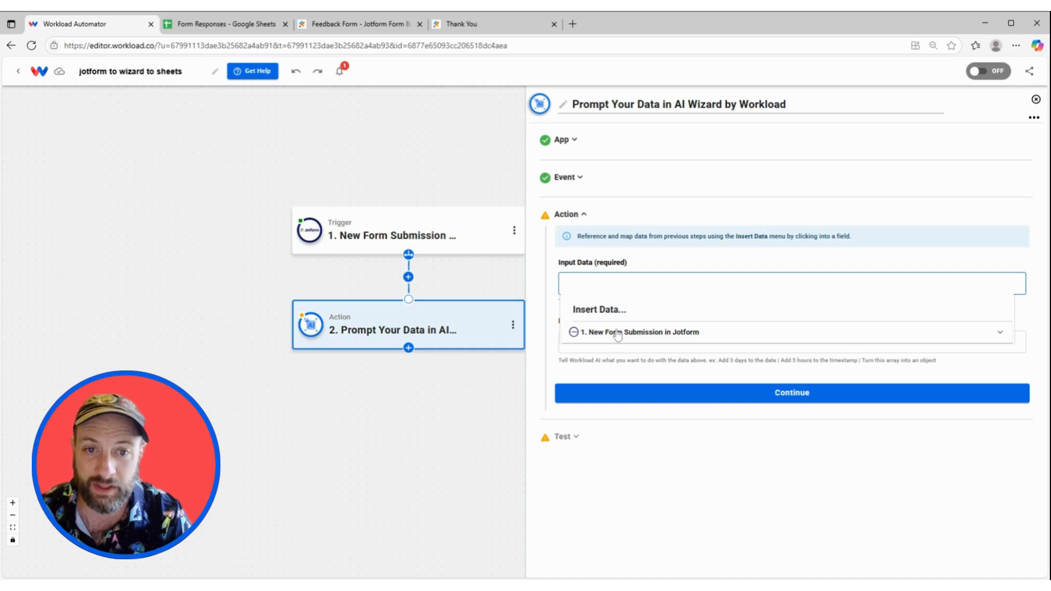
pyautogui.click(614, 332)
pyautogui.scroll(-1, 610, 397)
pyautogui.scroll(-8, 611, 397)
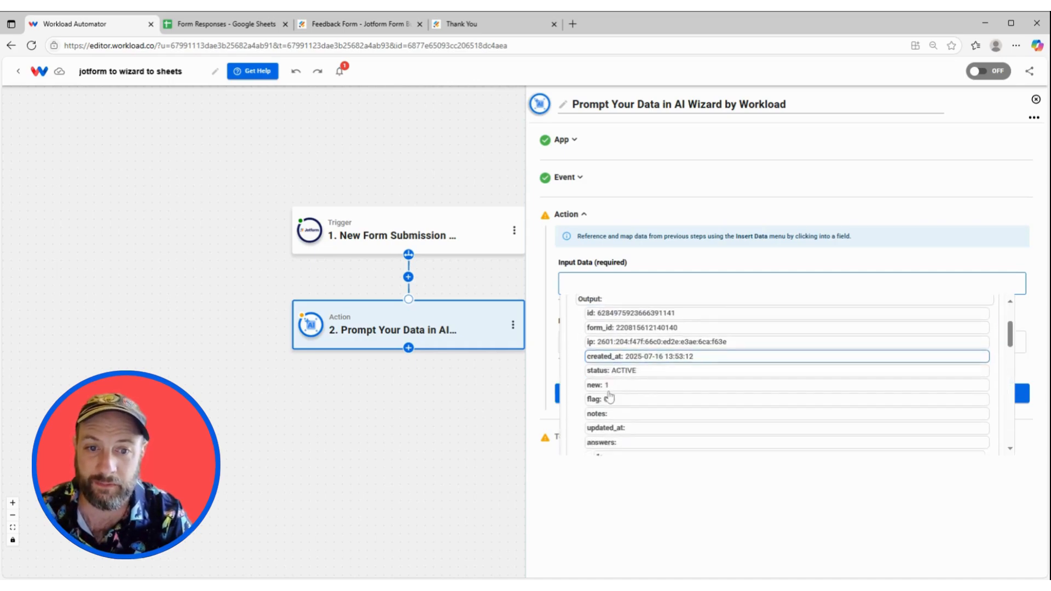
pyautogui.scroll(-1, 610, 397)
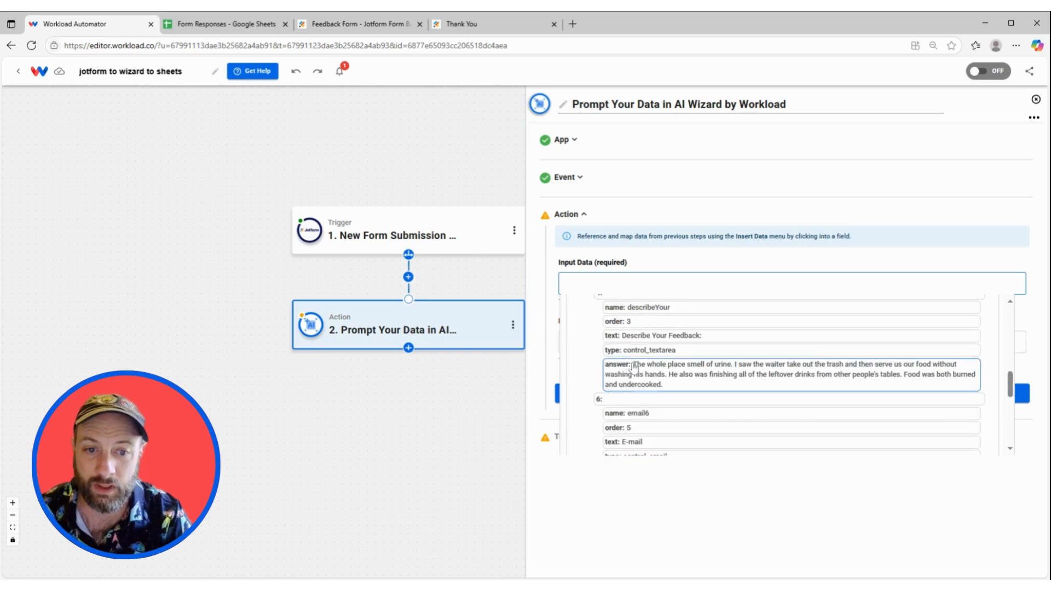
pyautogui.scroll(1, 630, 379)
pyautogui.scroll(-1, 630, 379)
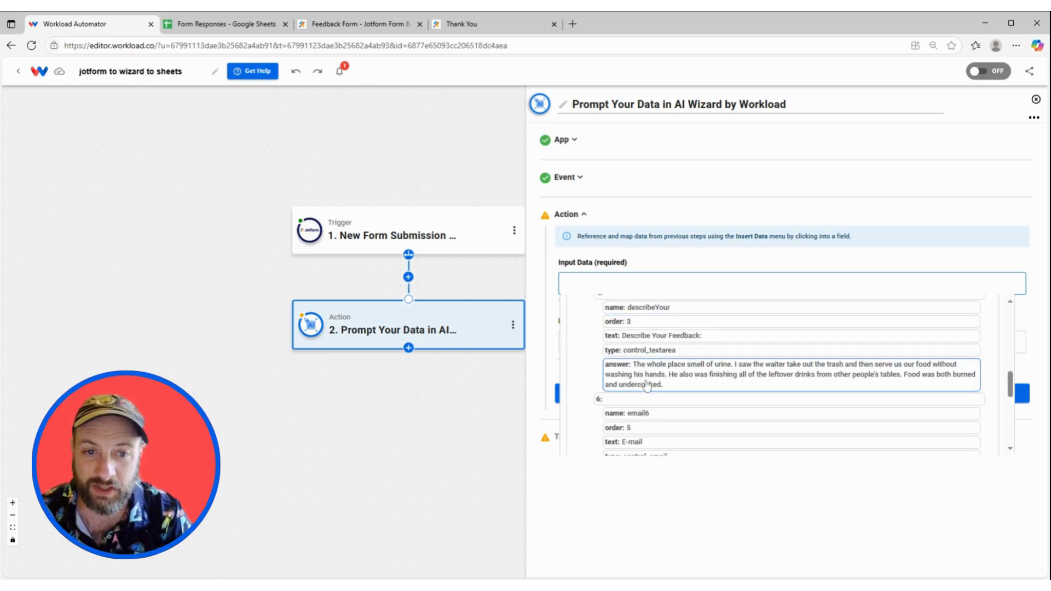
pyautogui.click(646, 386)
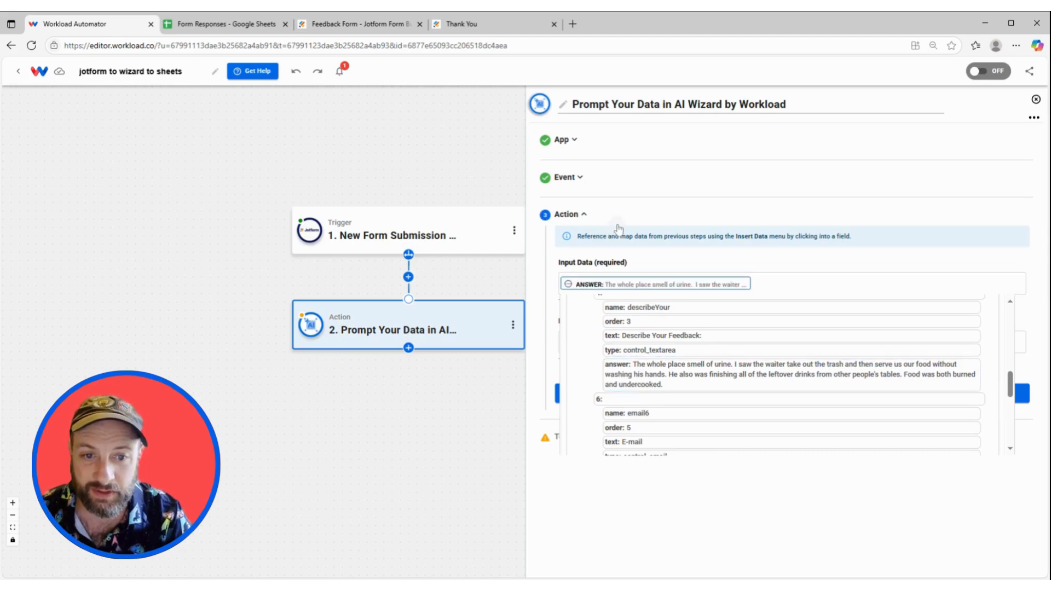
pyautogui.click(616, 224)
# Set the prompt to 'analyze this answer and give me a response of either positive or negative'.
pyautogui.click(586, 339)
pyautogui.write('analyze')
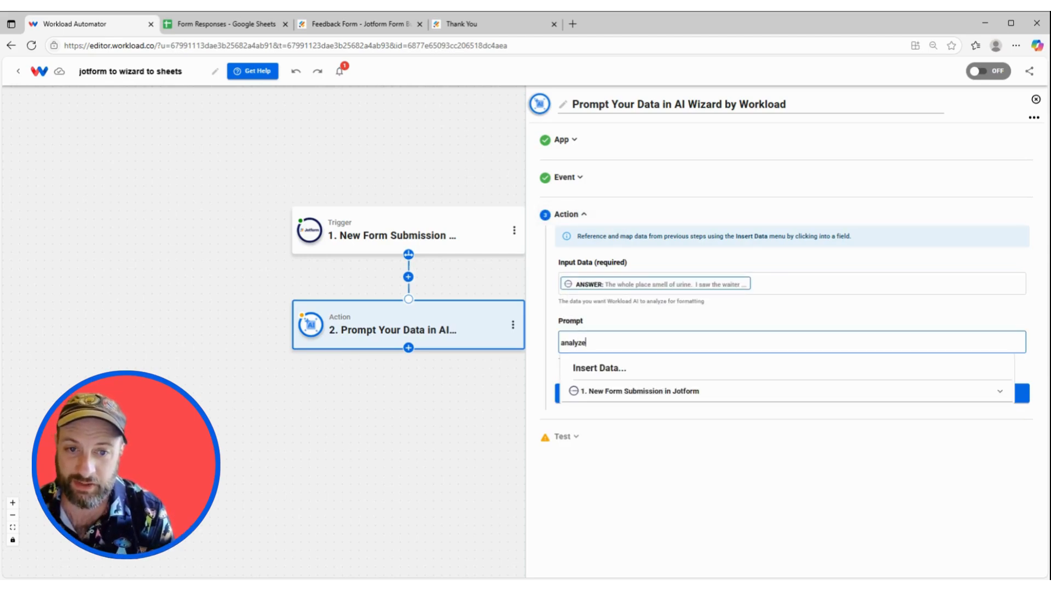
pyautogui.write(' this ')
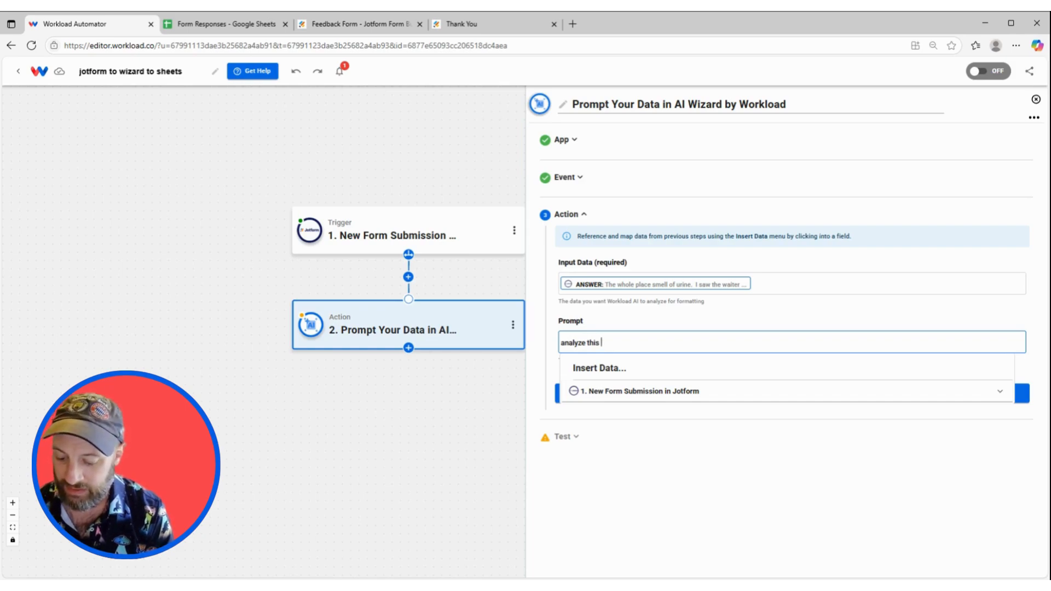
pyautogui.write('answer a')
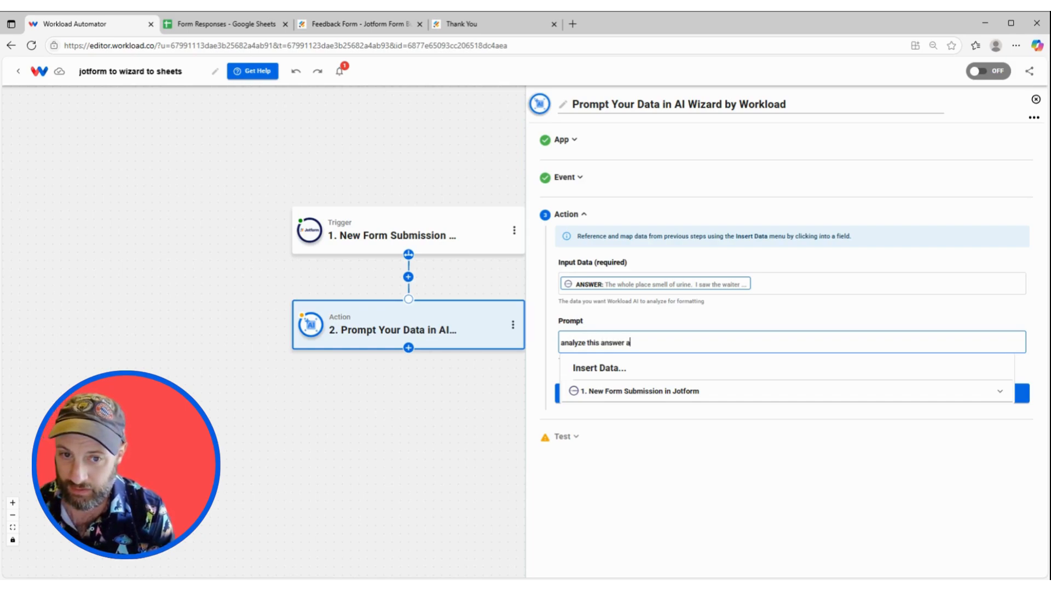
pyautogui.write('nd give me a re')
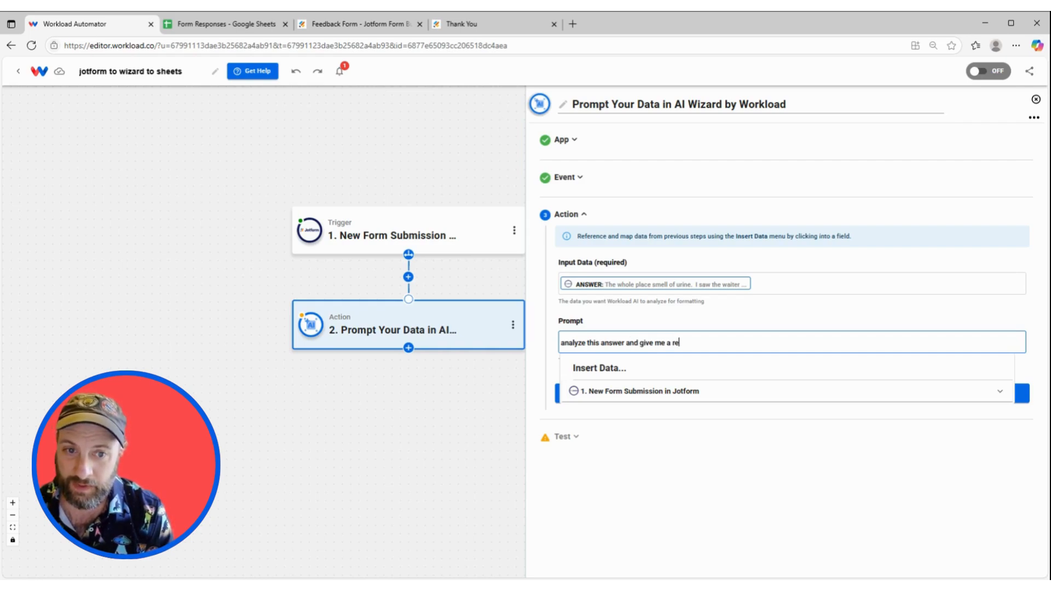
pyautogui.write('sponse ')
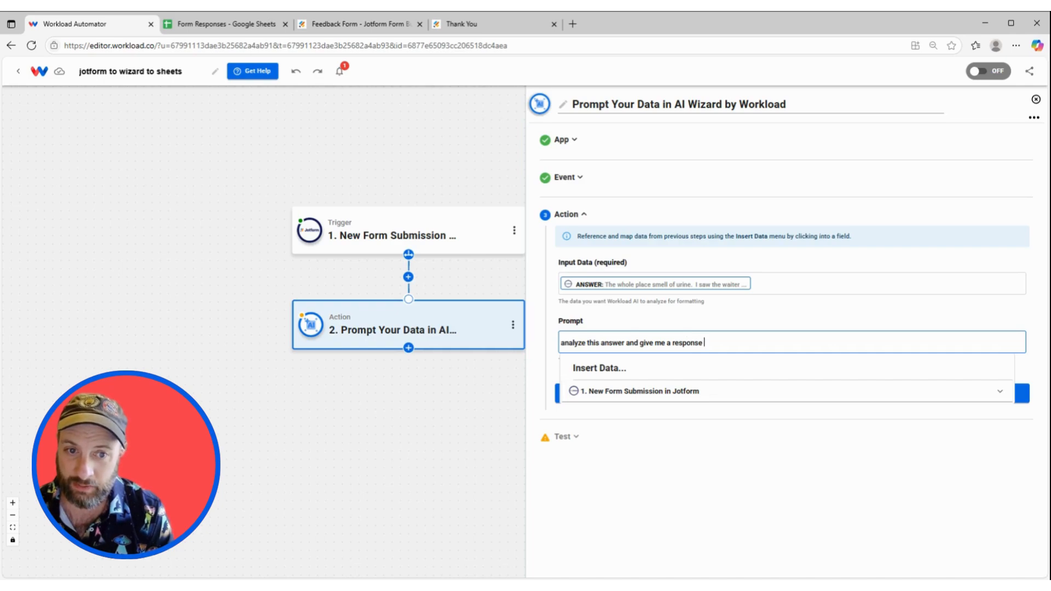
pyautogui.write('of either ')
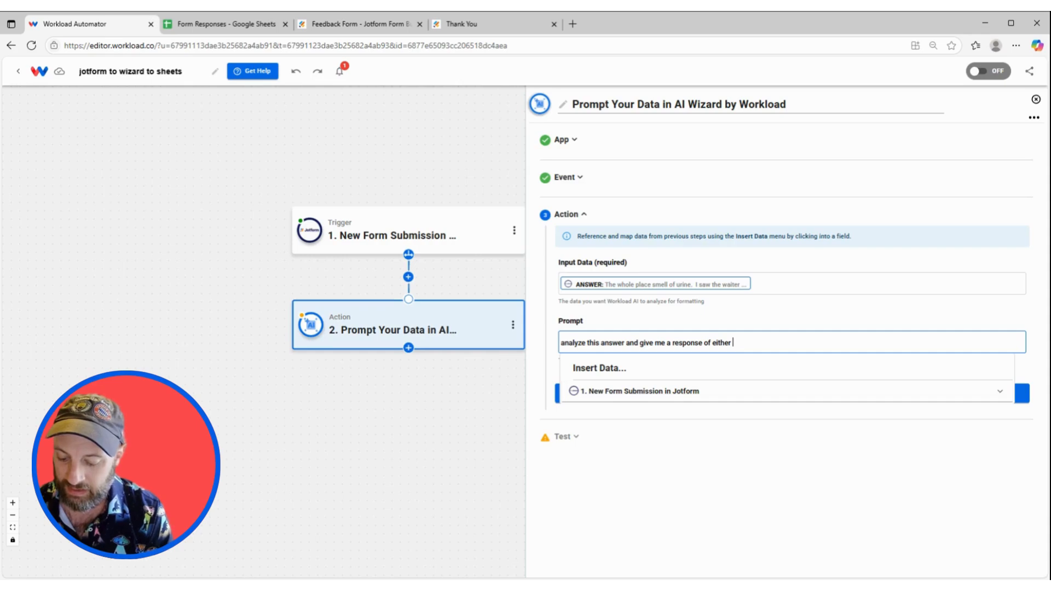
pyautogui.write('positive or nega')
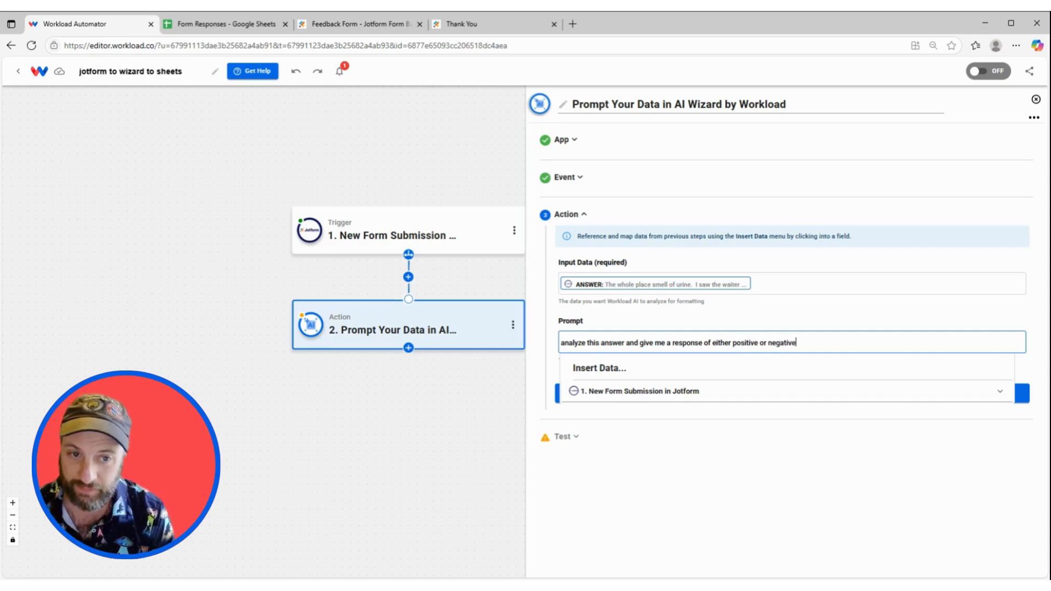
pyautogui.write('tive')
pyautogui.click(660, 321)
# Test the AI step, which classifies the sample feedback as negative, and close it.
pyautogui.click(695, 403)
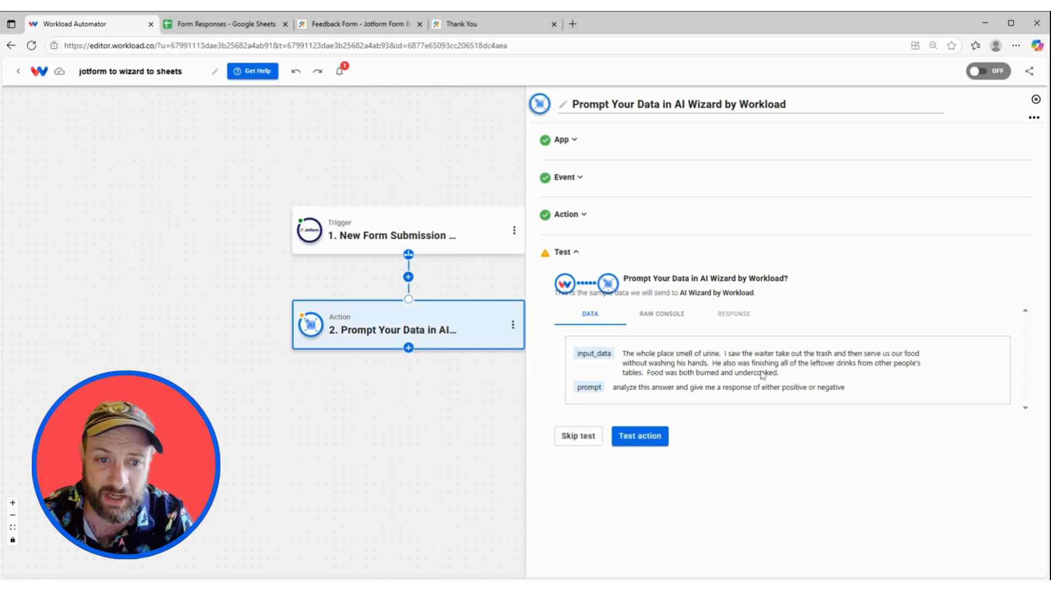
pyautogui.click(642, 436)
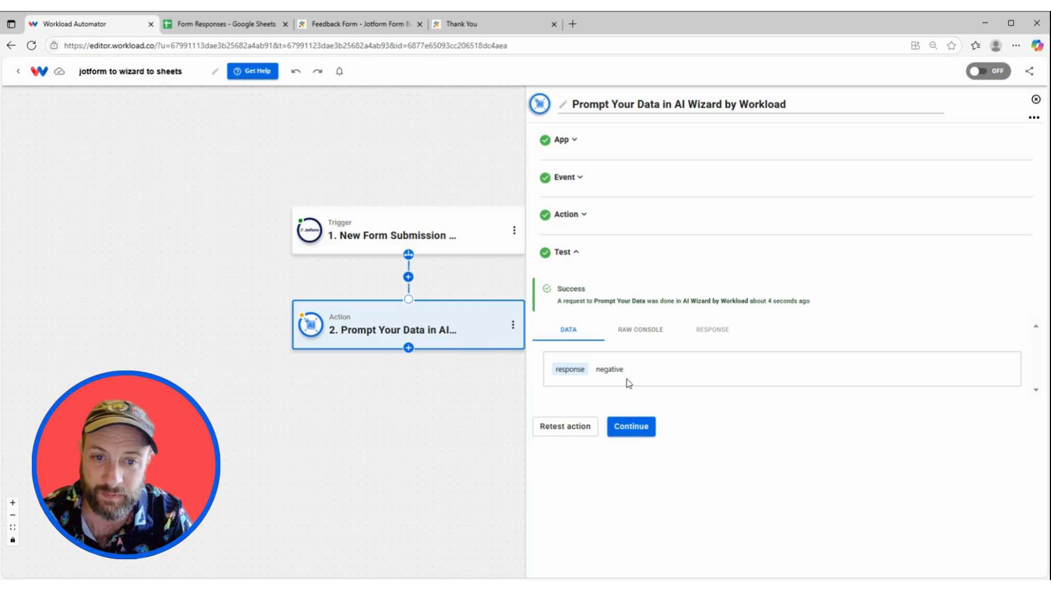
pyautogui.click(635, 430)
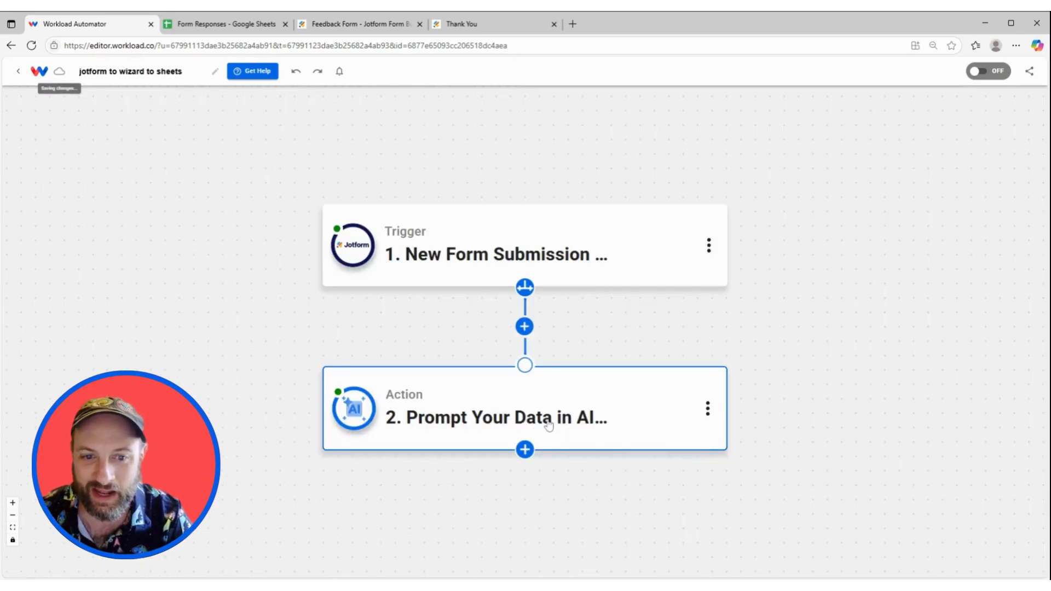
# Add a Google Sheets 'Create Spreadsheet Row' step with the connected Google Sheets account.
pyautogui.click(525, 449)
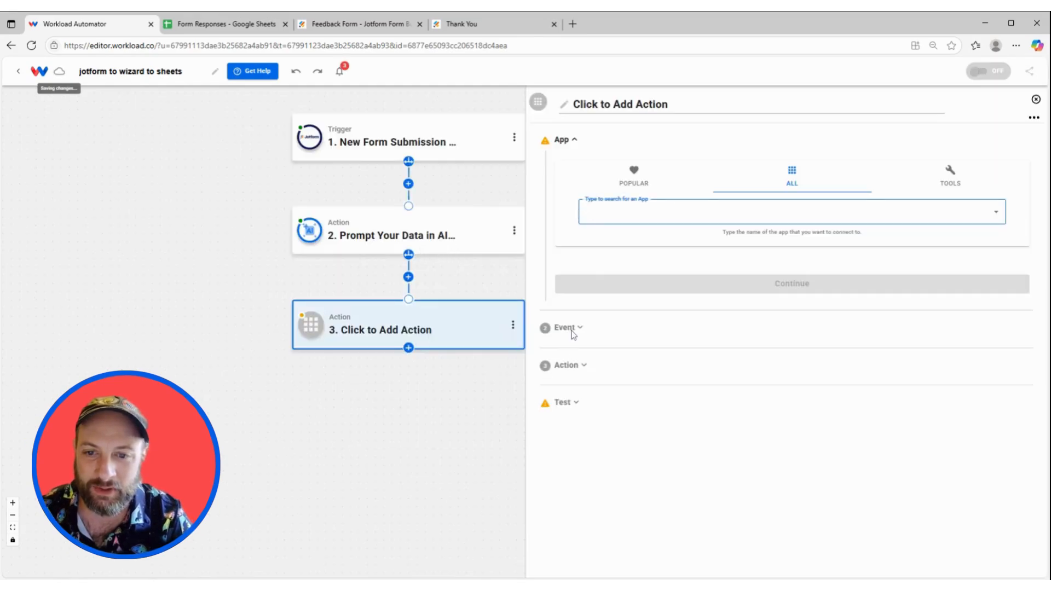
pyautogui.write('sheets')
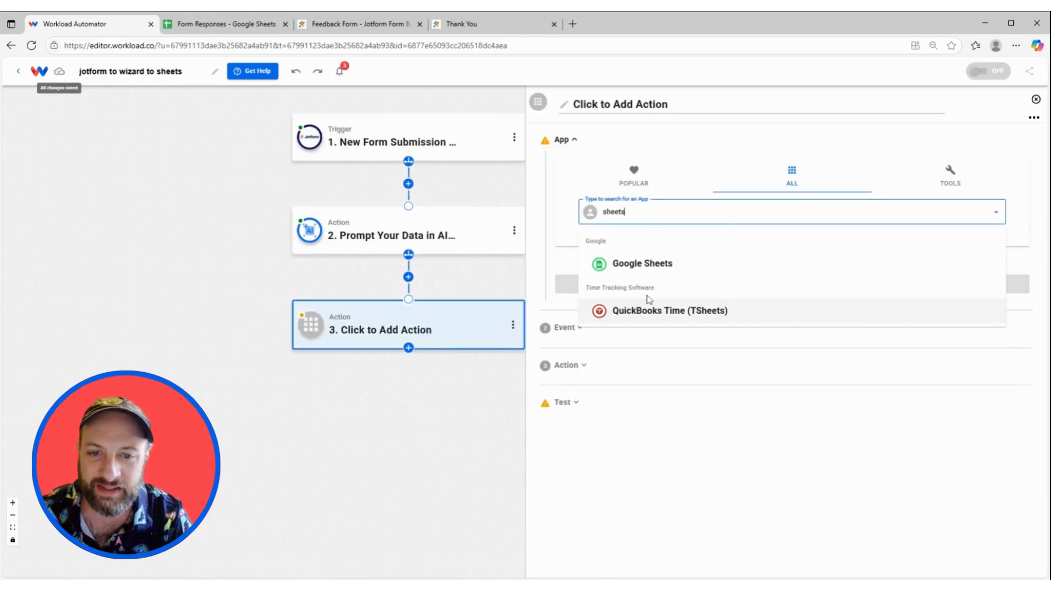
pyautogui.click(657, 267)
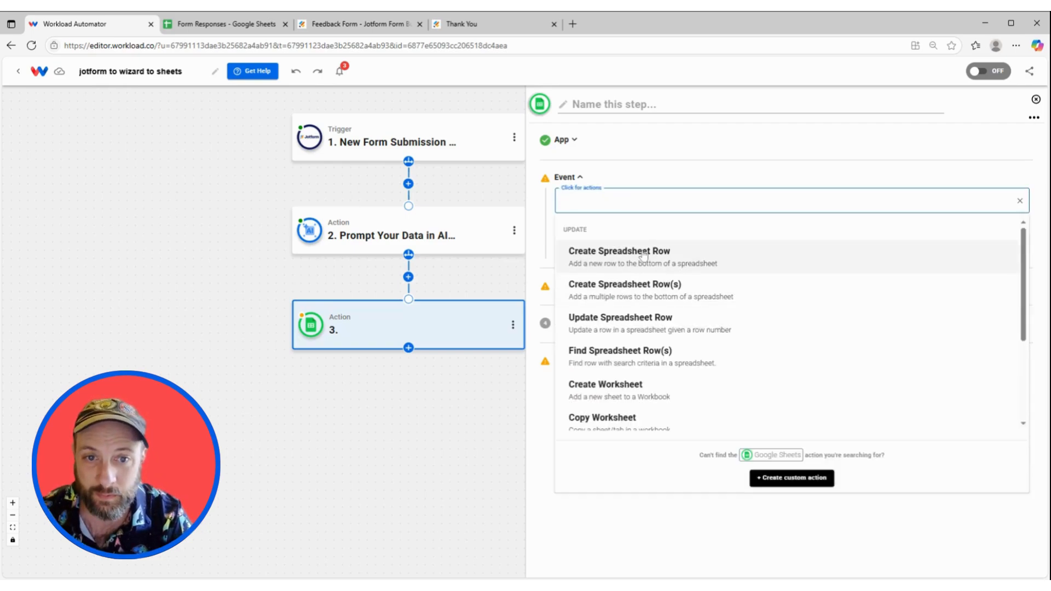
pyautogui.click(677, 259)
pyautogui.click(653, 247)
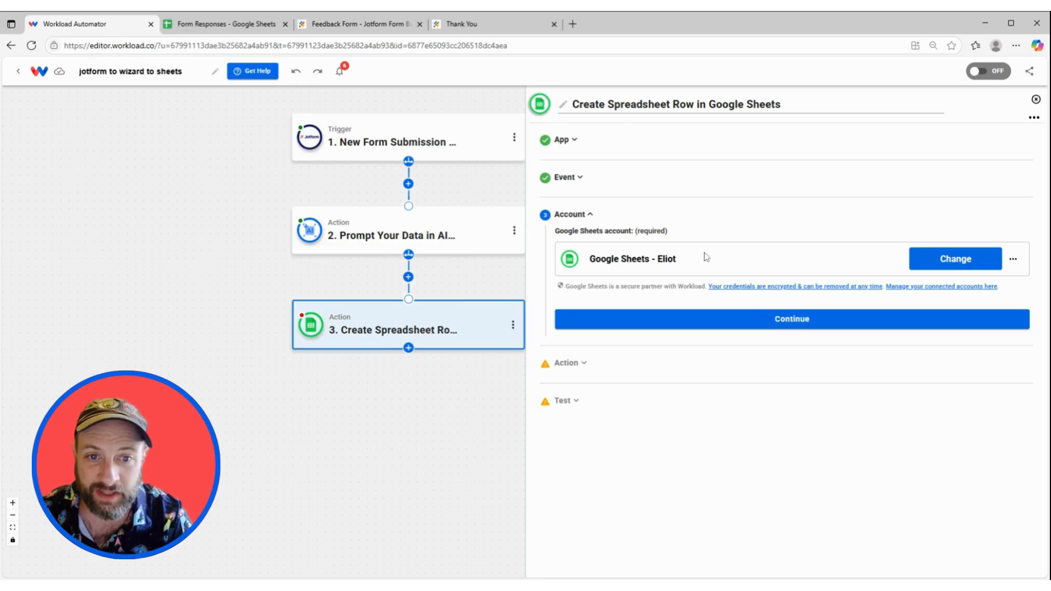
pyautogui.click(719, 328)
# Target the Form Responses spreadsheet, worksheet Sheet1.
pyautogui.click(719, 328)
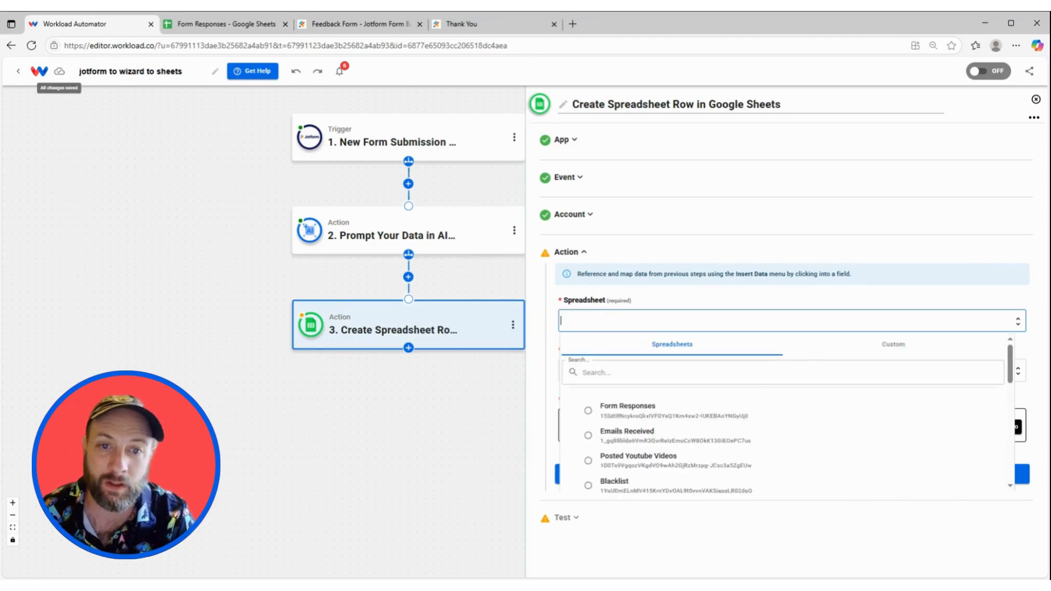
pyautogui.click(637, 412)
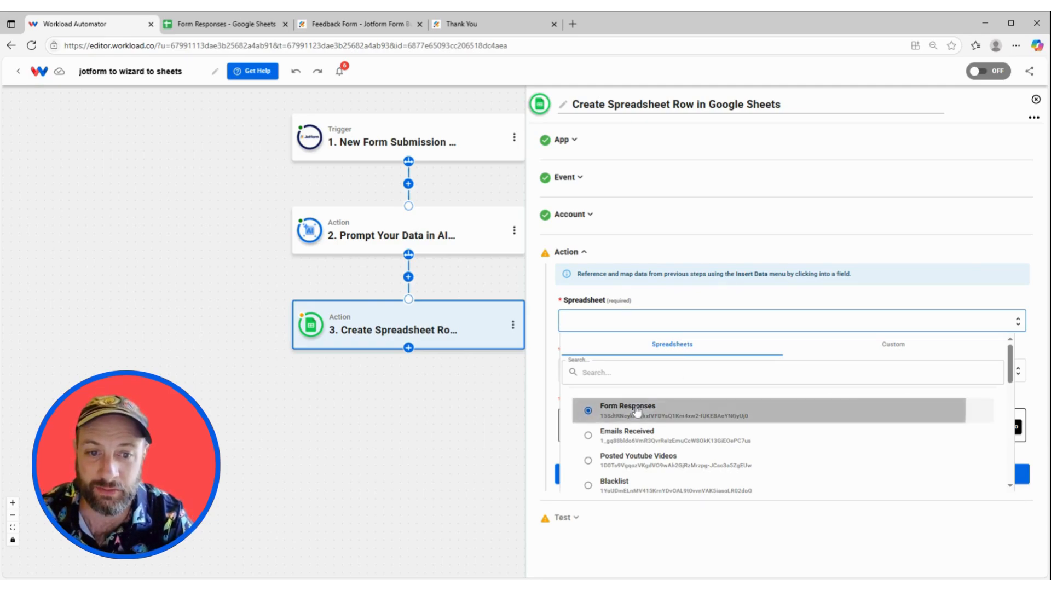
pyautogui.click(677, 371)
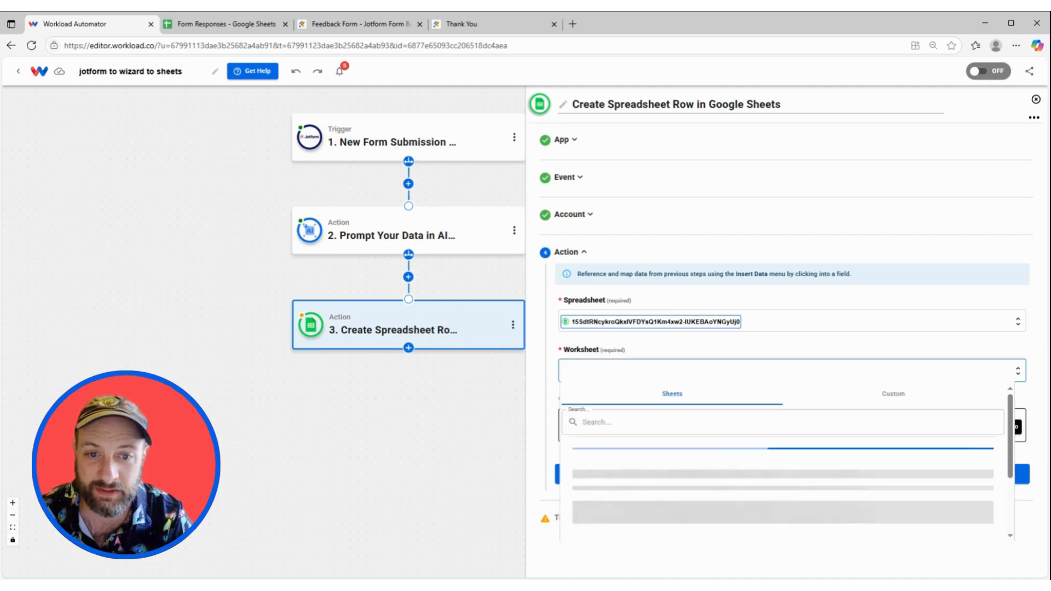
pyautogui.click(674, 461)
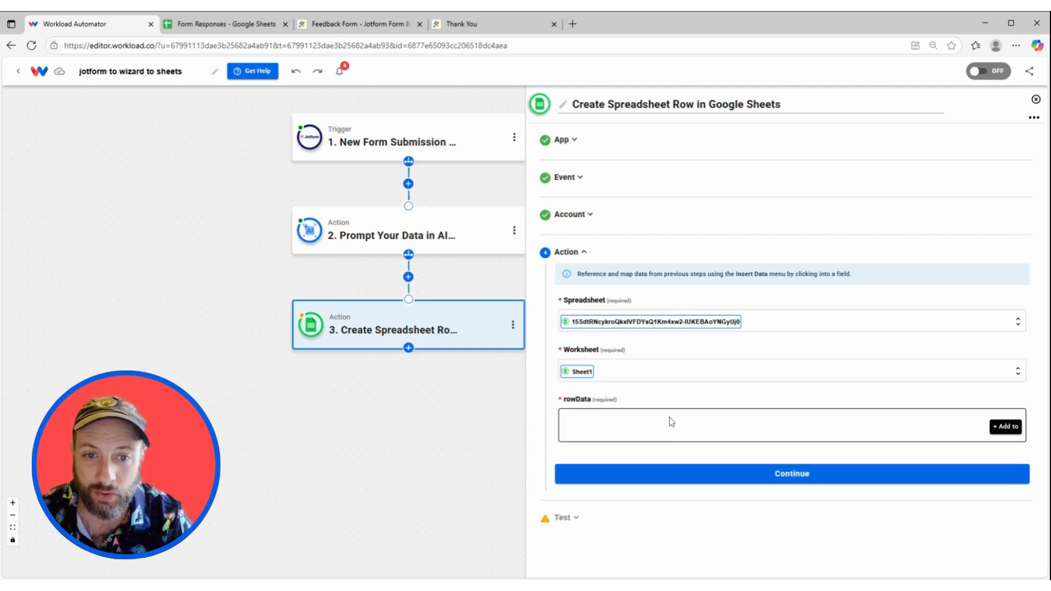
# Map the Name column to the submitter's full name (prettyFormat).
pyautogui.click(1006, 426)
pyautogui.scroll(-1, 685, 412)
pyautogui.click(678, 398)
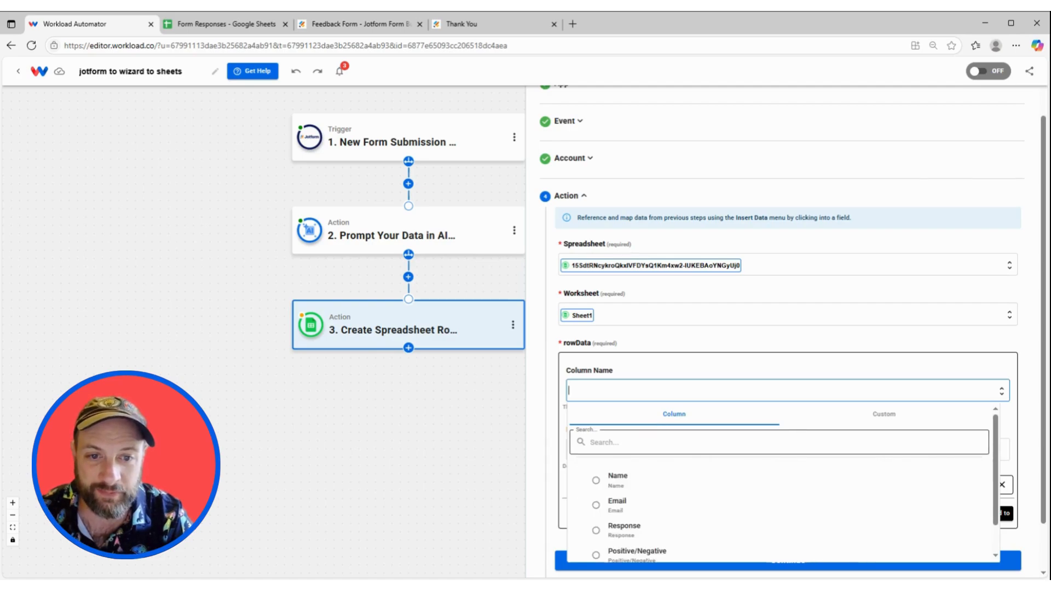
pyautogui.scroll(-1, 672, 484)
pyautogui.click(627, 456)
pyautogui.scroll(-1, 680, 417)
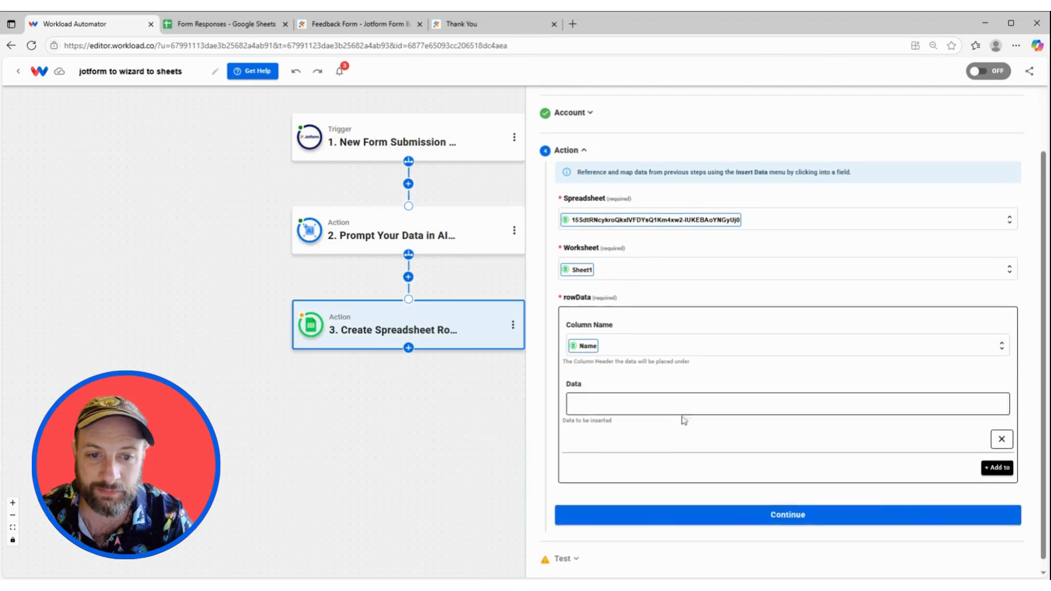
pyautogui.click(678, 393)
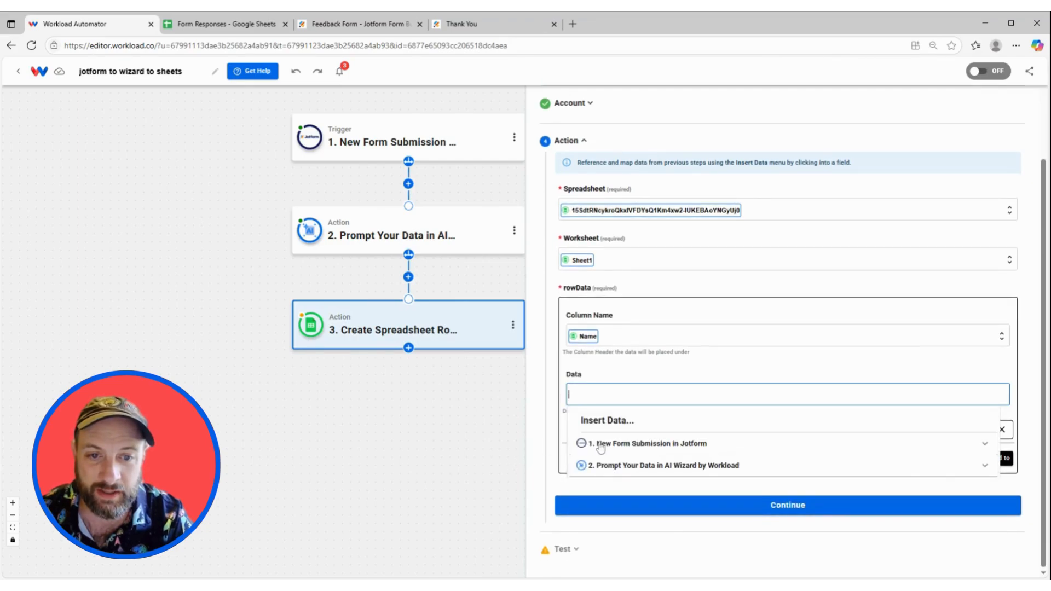
pyautogui.click(643, 445)
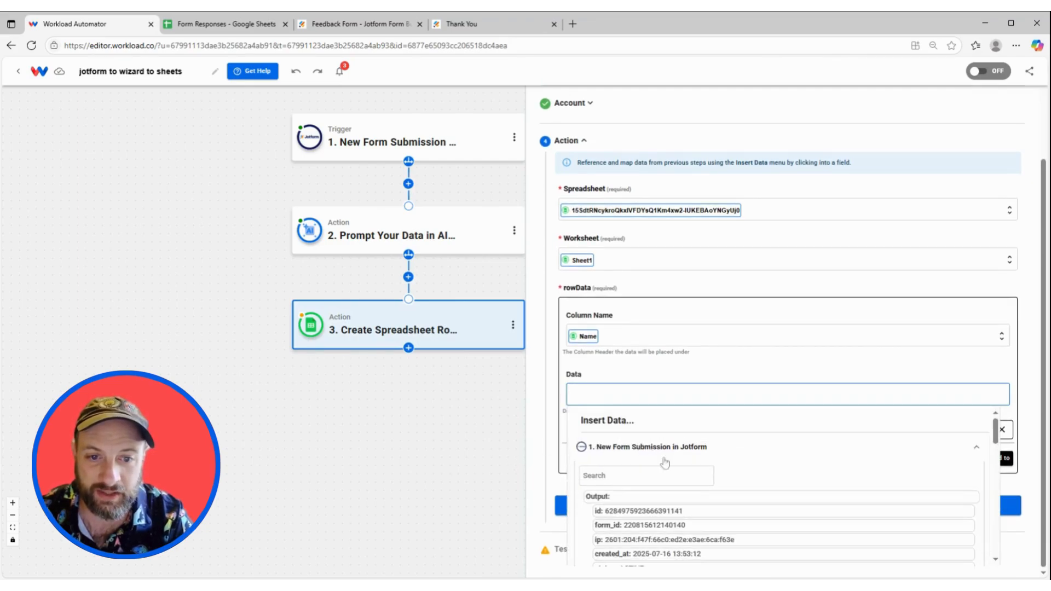
pyautogui.scroll(-5, 679, 474)
pyautogui.scroll(-6, 693, 481)
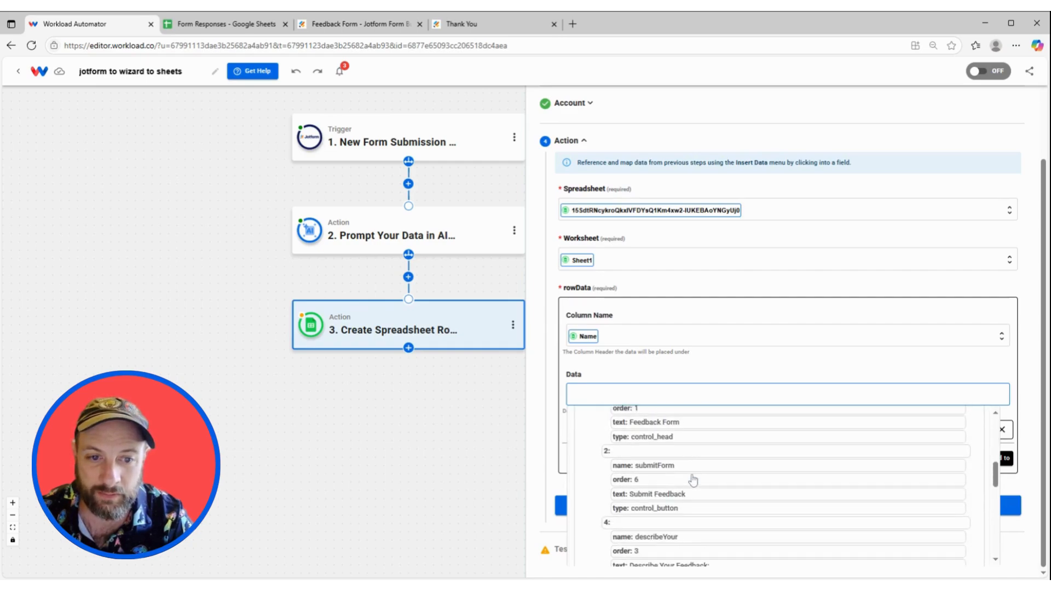
pyautogui.scroll(-6, 696, 457)
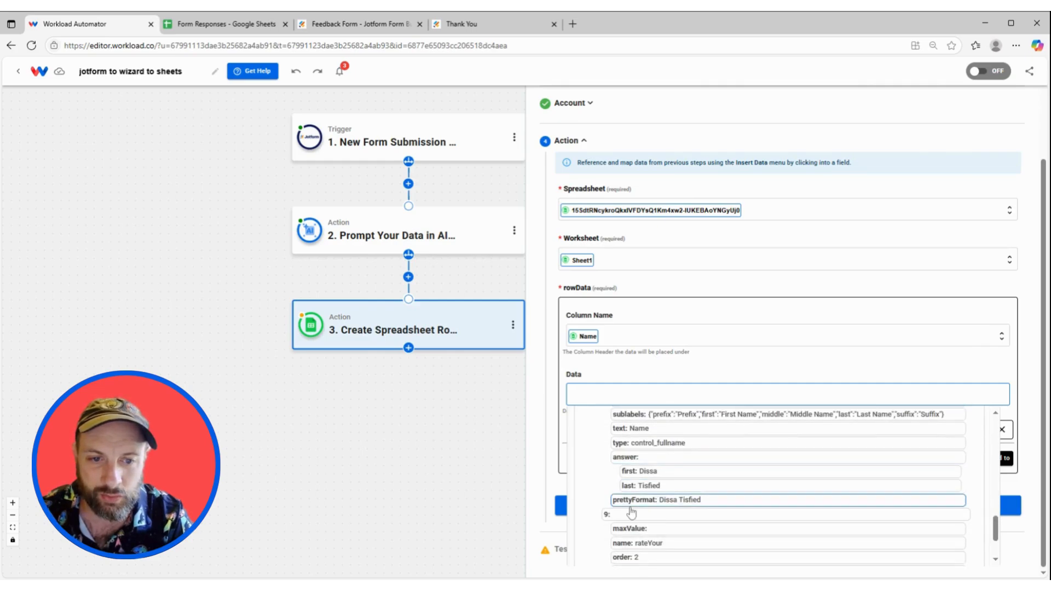
pyautogui.click(691, 502)
pyautogui.click(731, 286)
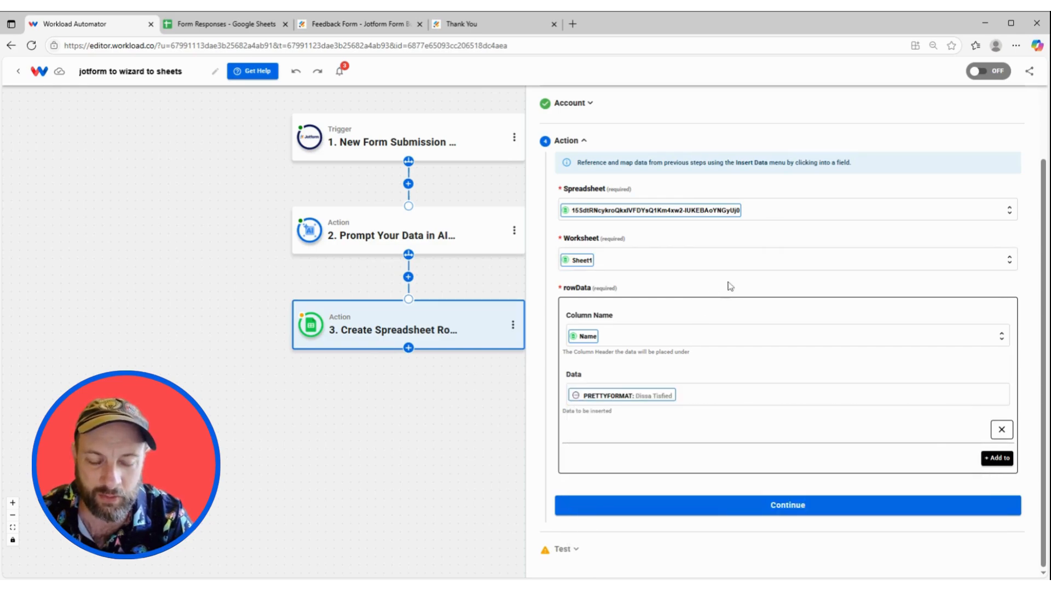
# Map the Email column to the submitter's email answer and add a third mapping entry.
pyautogui.click(983, 454)
pyautogui.scroll(-2, 635, 432)
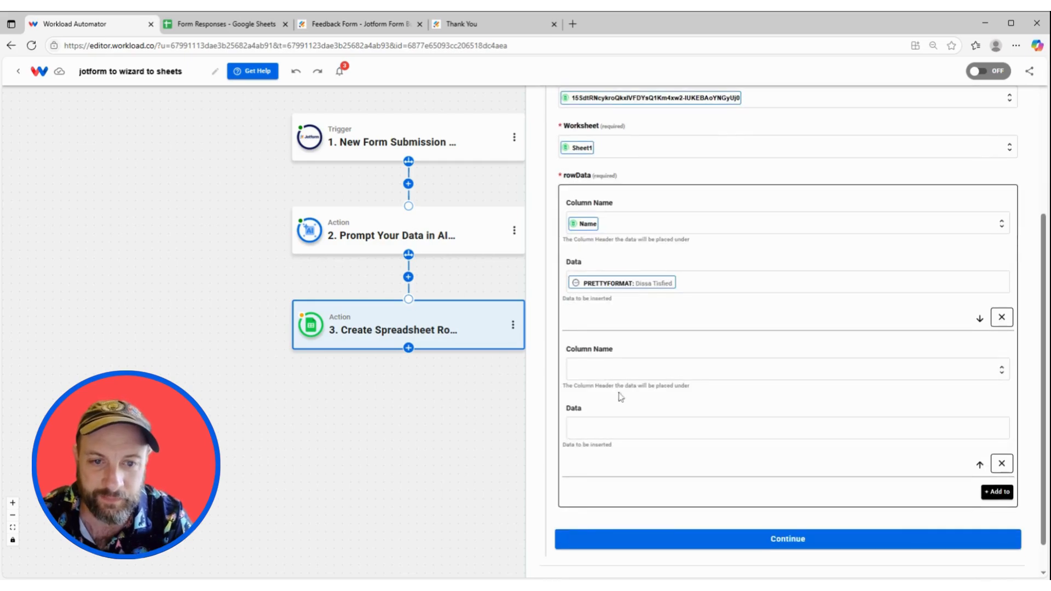
pyautogui.click(618, 366)
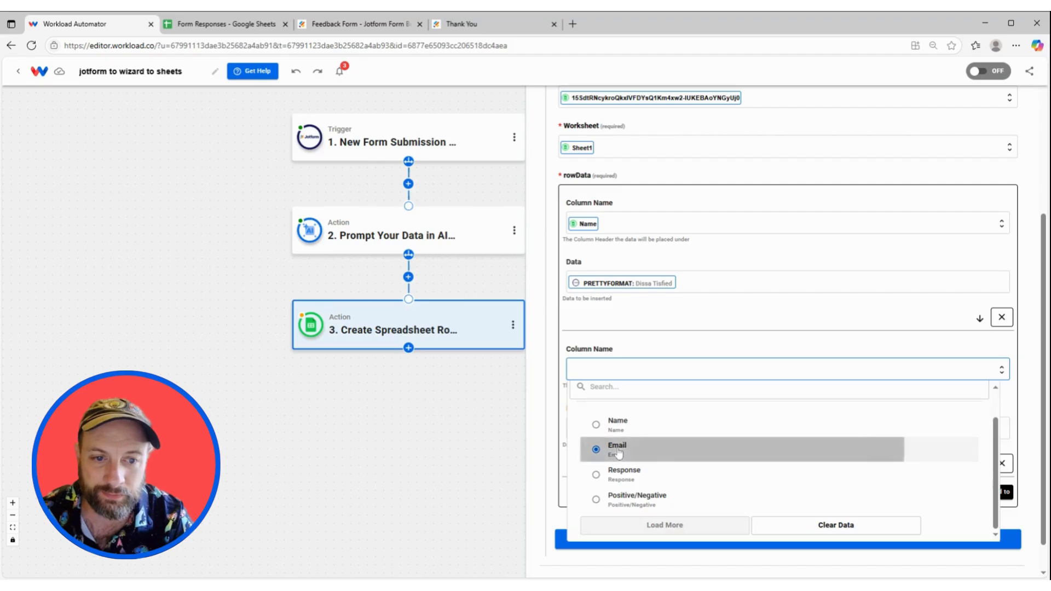
pyautogui.click(616, 447)
pyautogui.click(648, 428)
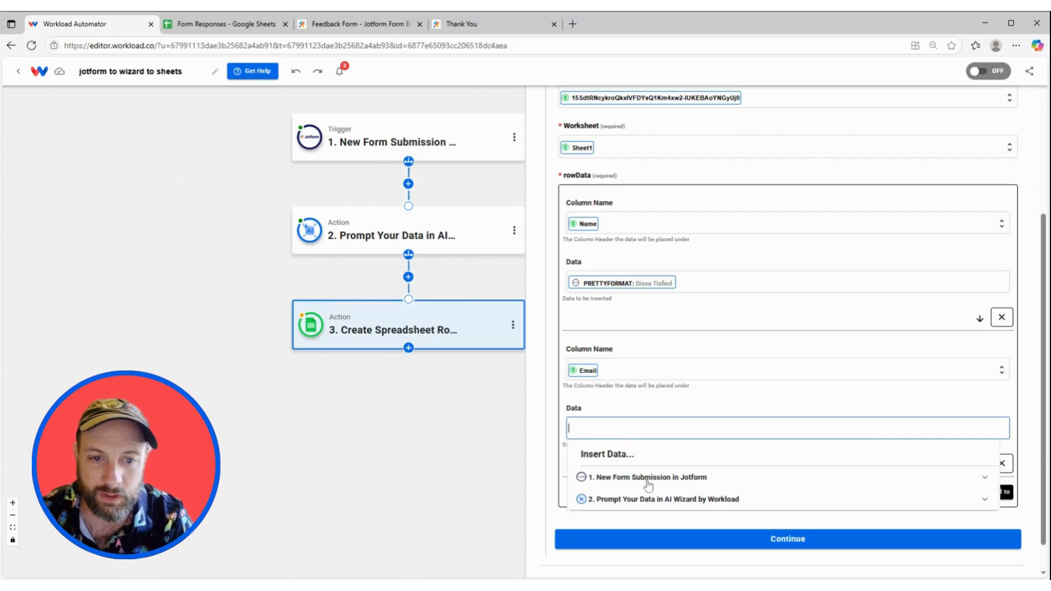
pyautogui.click(643, 484)
pyautogui.scroll(-10, 698, 501)
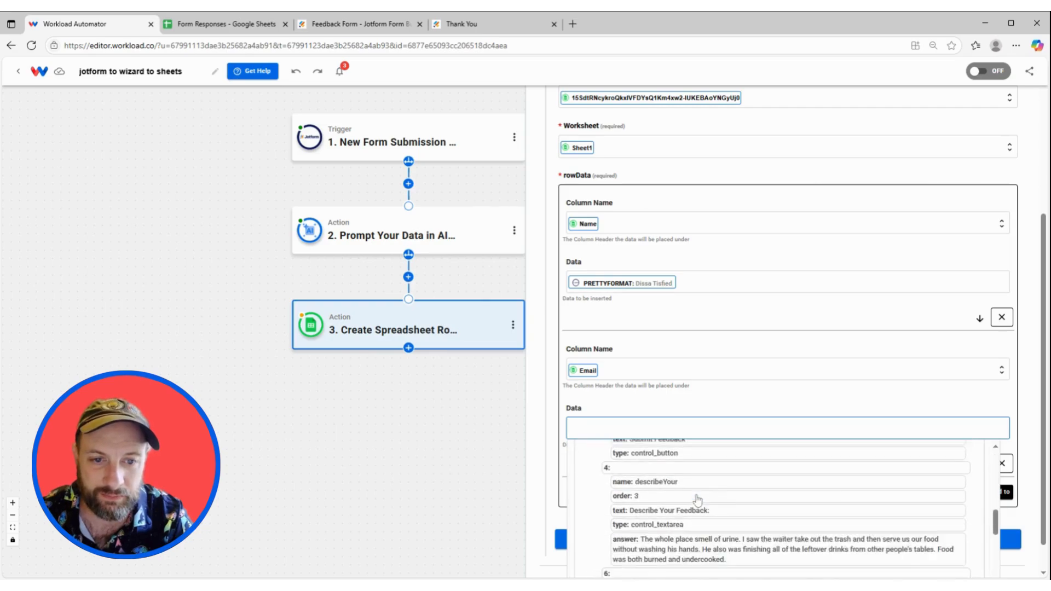
pyautogui.scroll(-3, 698, 501)
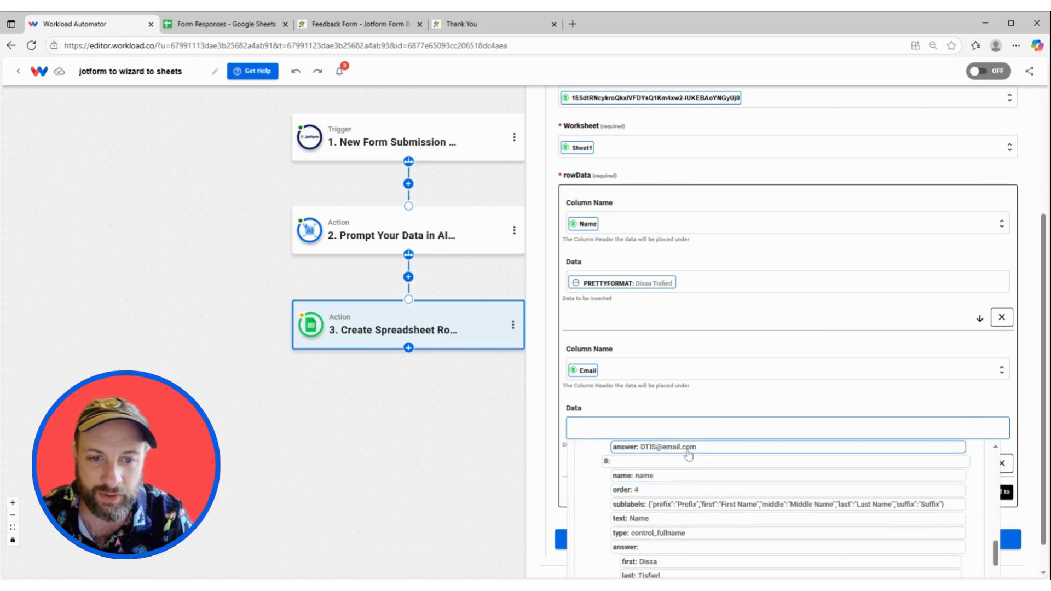
pyautogui.click(689, 450)
pyautogui.click(724, 400)
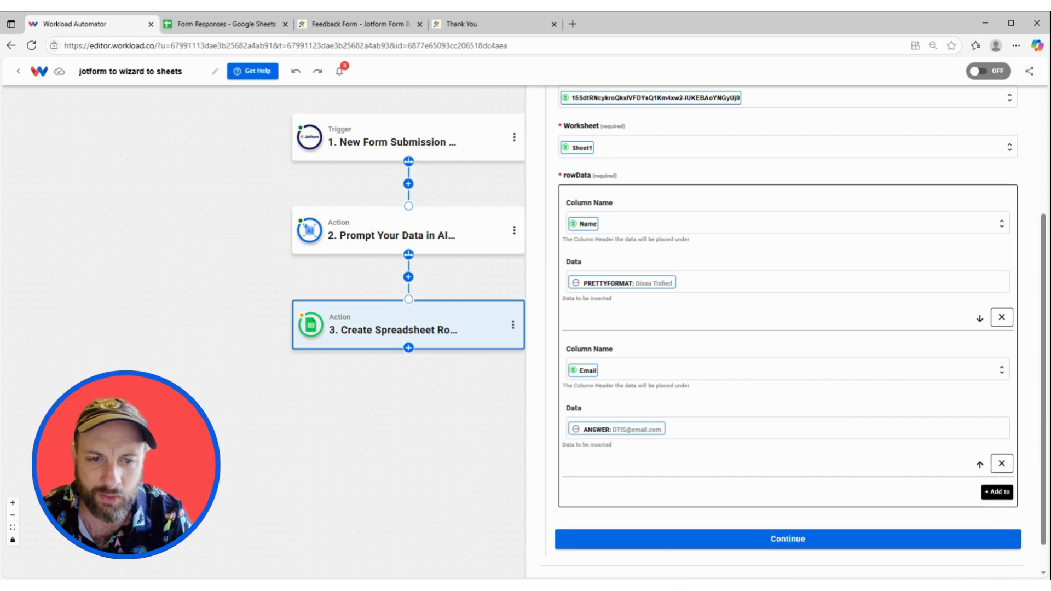
pyautogui.click(996, 493)
pyautogui.scroll(-2, 732, 482)
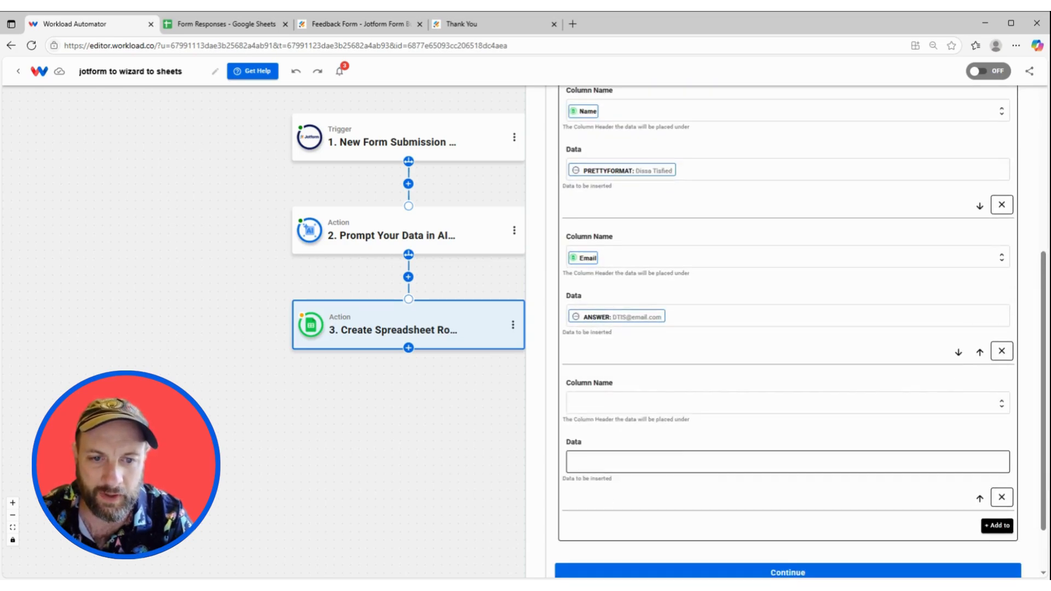
# Map the Response column to the Jotform feedback answer.
pyautogui.click(637, 402)
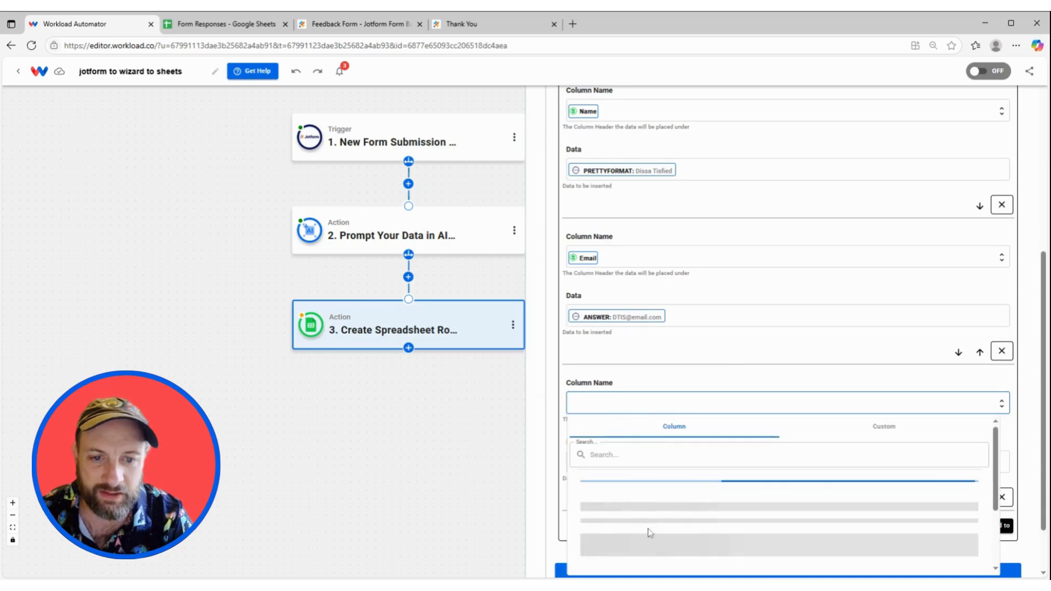
pyautogui.scroll(-1, 691, 494)
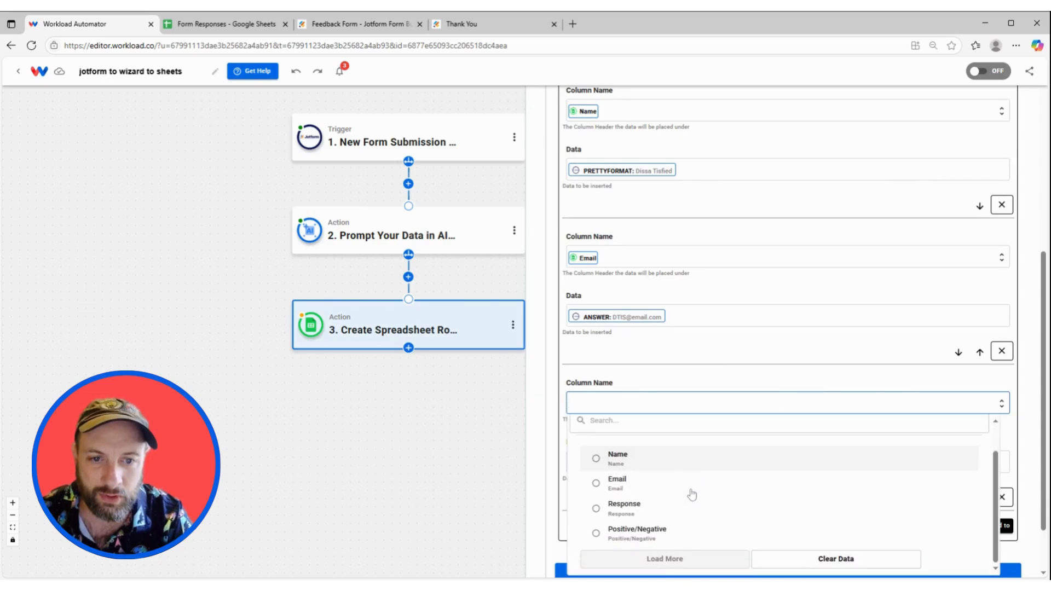
pyautogui.click(650, 495)
pyautogui.click(651, 503)
pyautogui.scroll(-1, 685, 432)
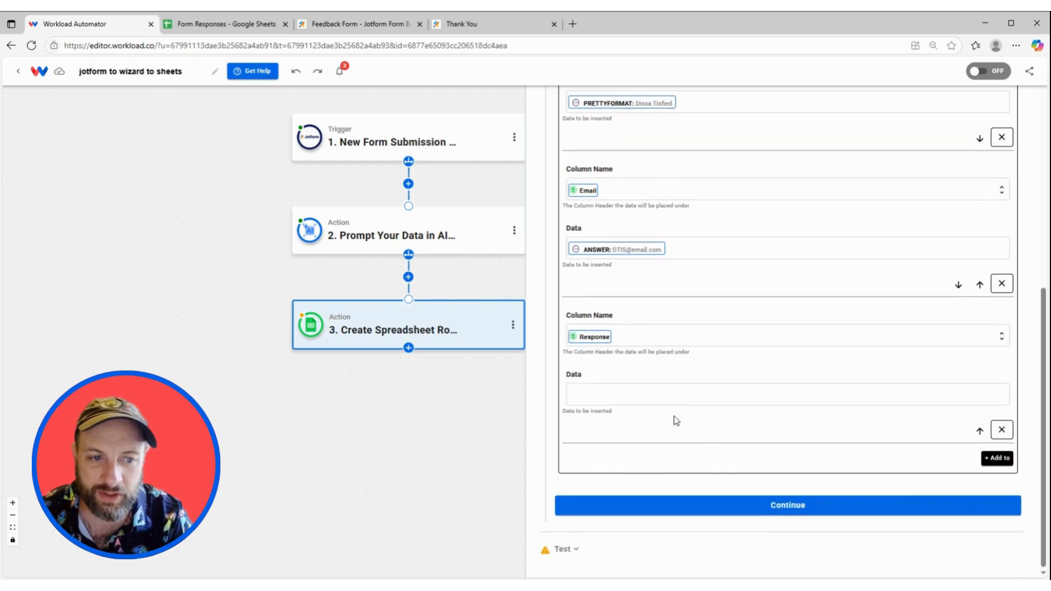
pyautogui.click(677, 397)
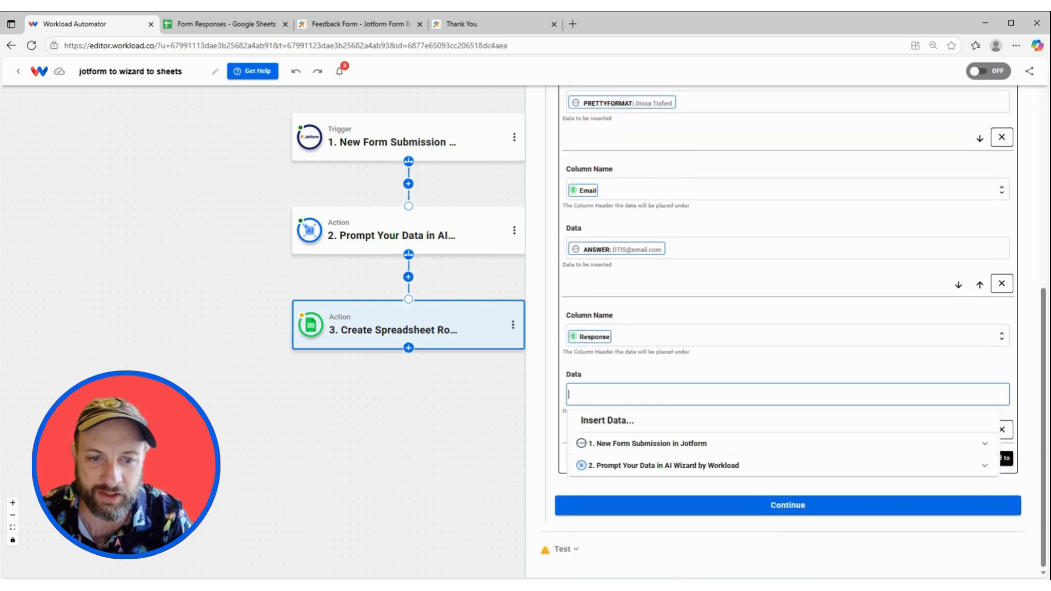
pyautogui.click(688, 443)
pyautogui.scroll(-5, 688, 459)
pyautogui.scroll(-2, 688, 459)
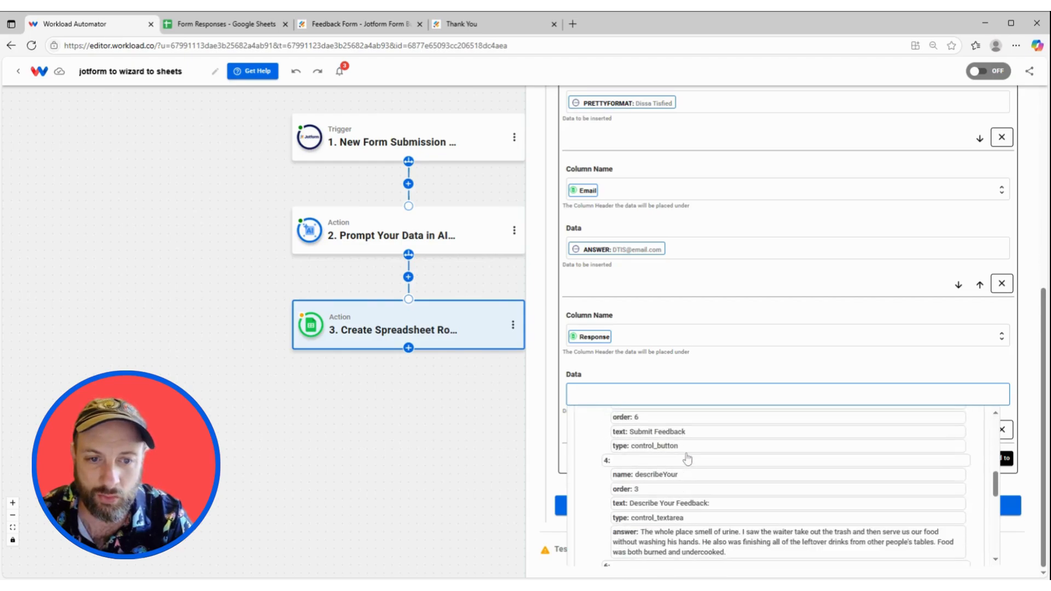
pyautogui.click(685, 482)
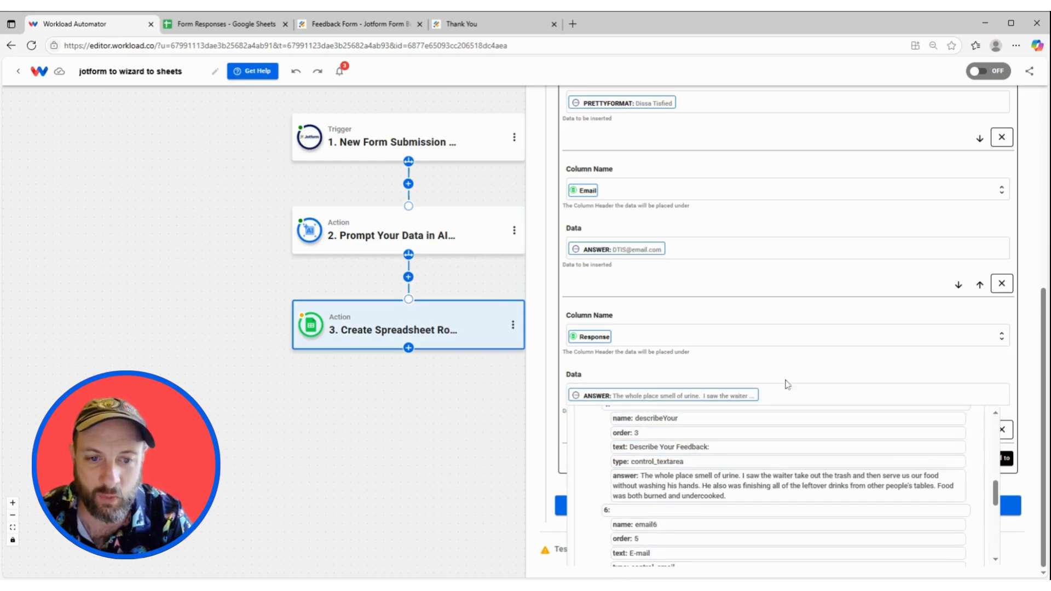
pyautogui.click(793, 364)
# Map the Positive/Negative column to the AI Wizard's response and continue to testing.
pyautogui.click(997, 458)
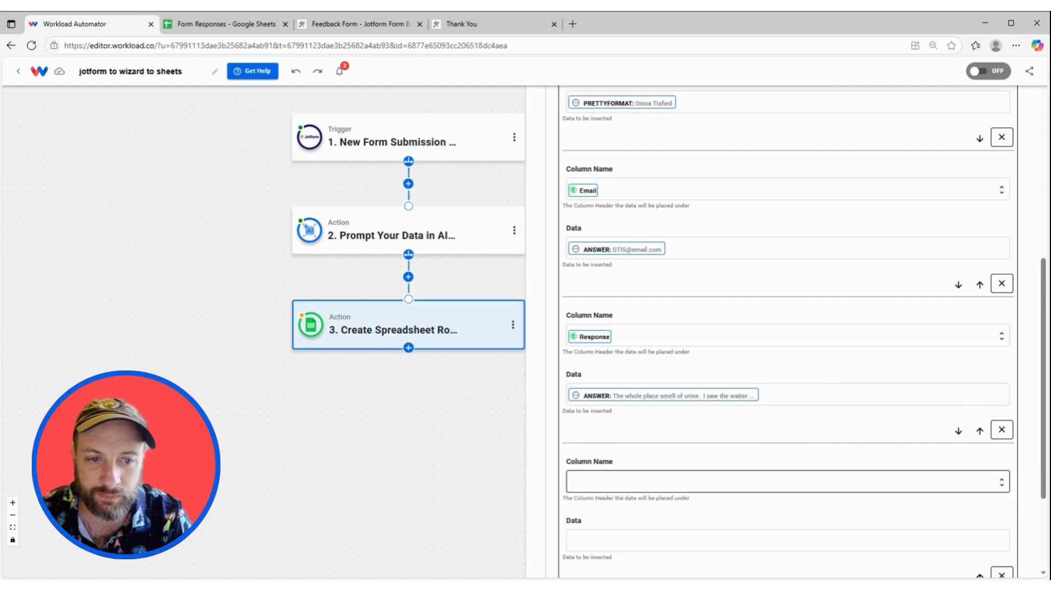
pyautogui.scroll(-2, 608, 427)
pyautogui.click(598, 369)
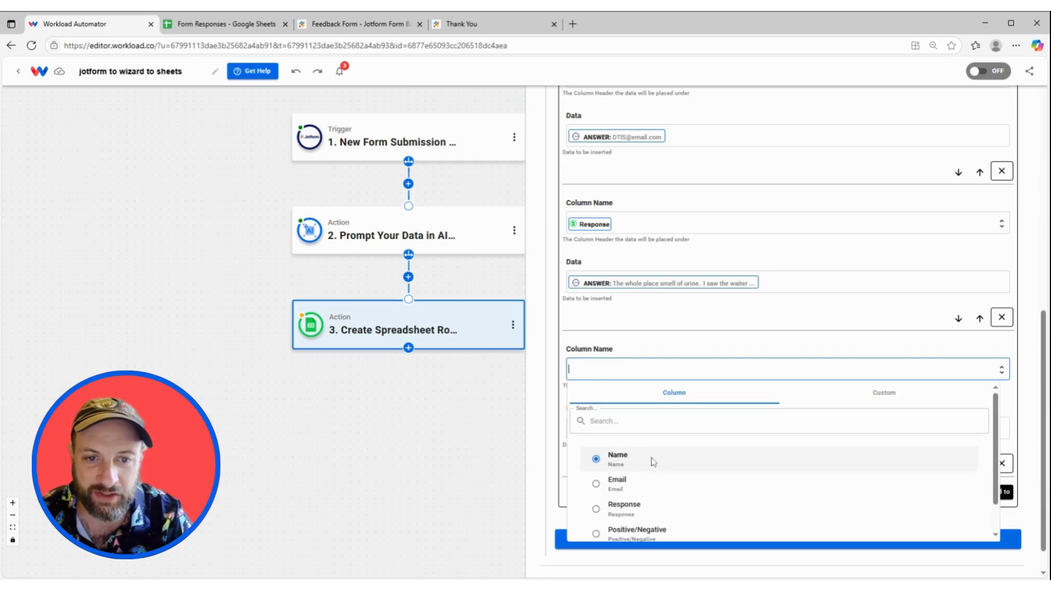
pyautogui.scroll(-1, 665, 486)
pyautogui.click(661, 496)
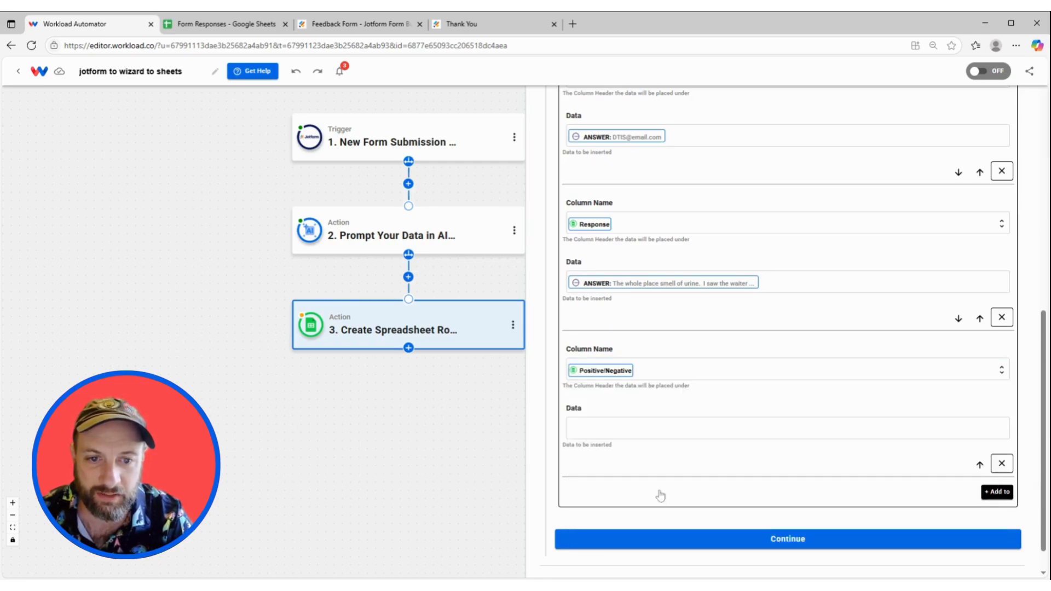
pyautogui.click(592, 505)
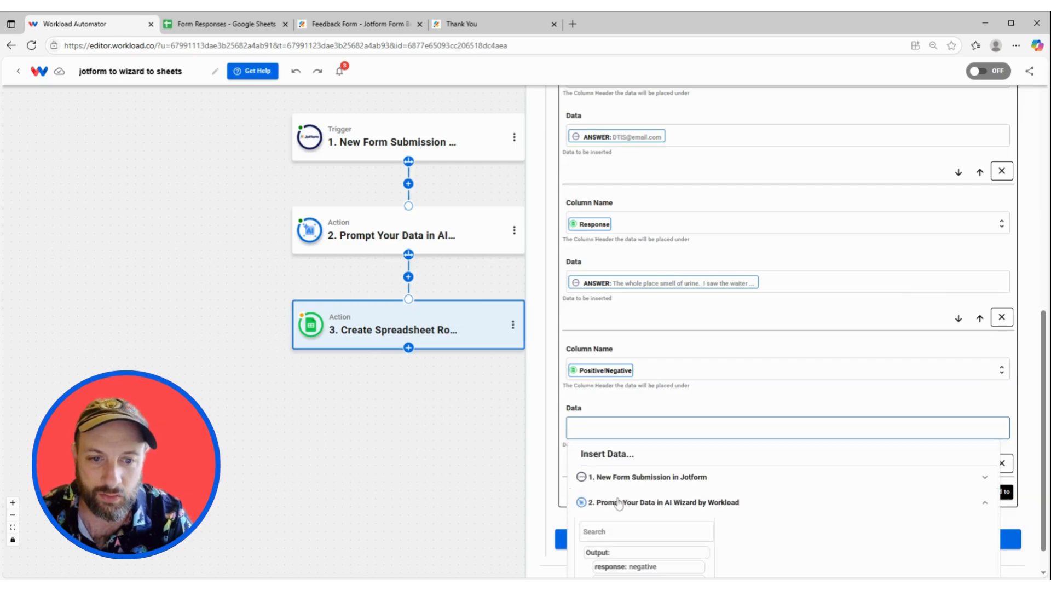
pyautogui.scroll(-1, 666, 471)
pyautogui.click(655, 530)
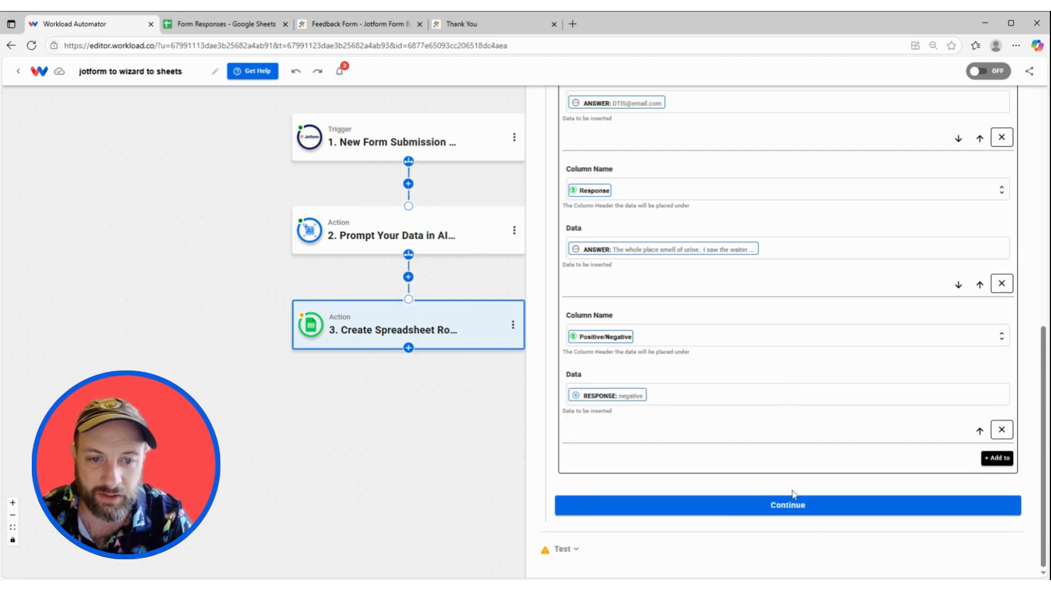
pyautogui.click(801, 505)
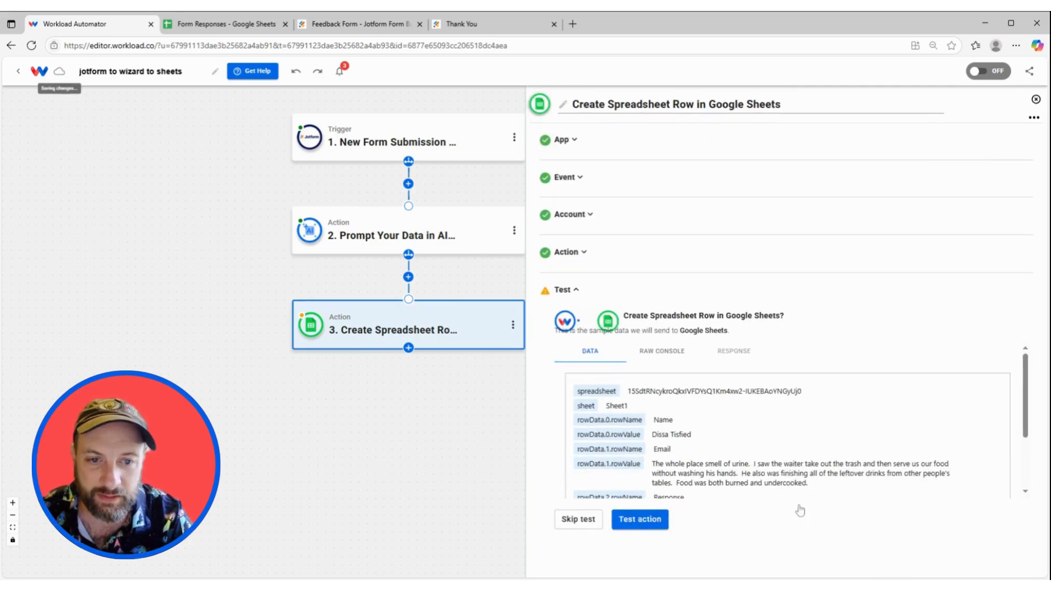
# Test the row step, verify the new row in Form Responses, then switch the workflow on.
pyautogui.click(641, 521)
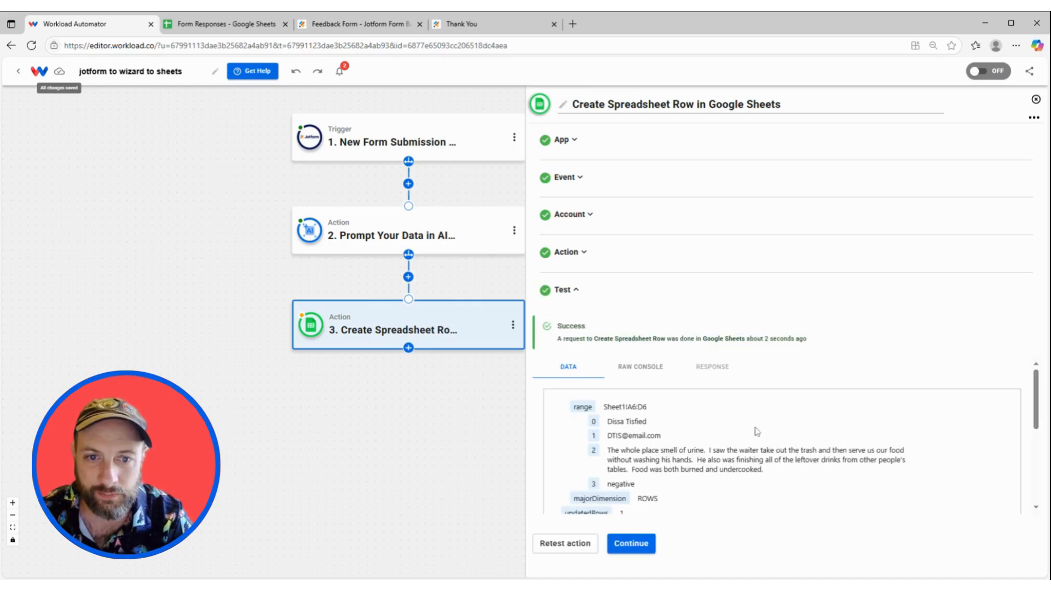
pyautogui.click(637, 545)
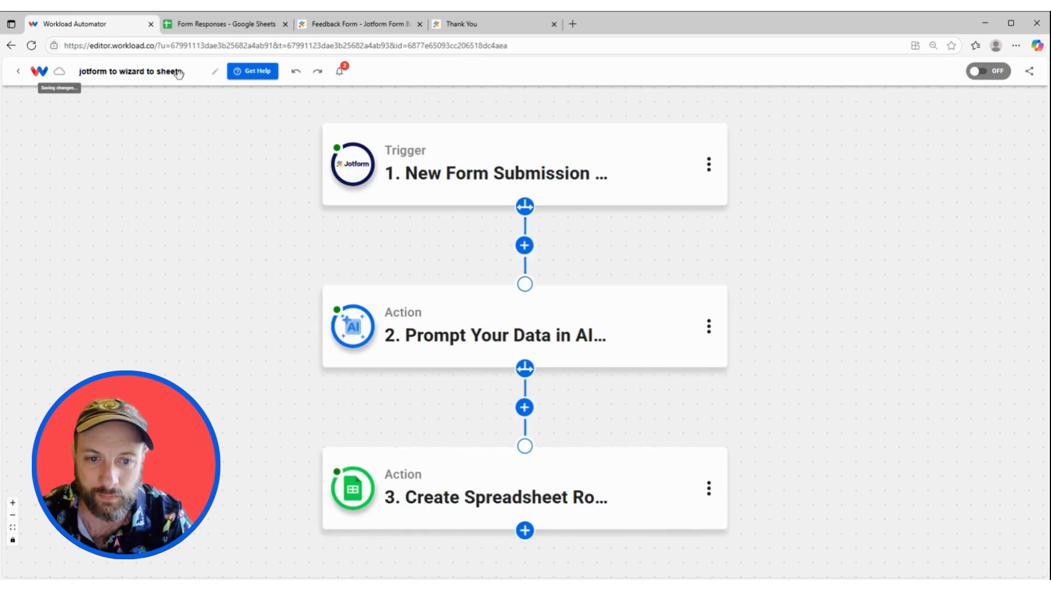
pyautogui.click(197, 24)
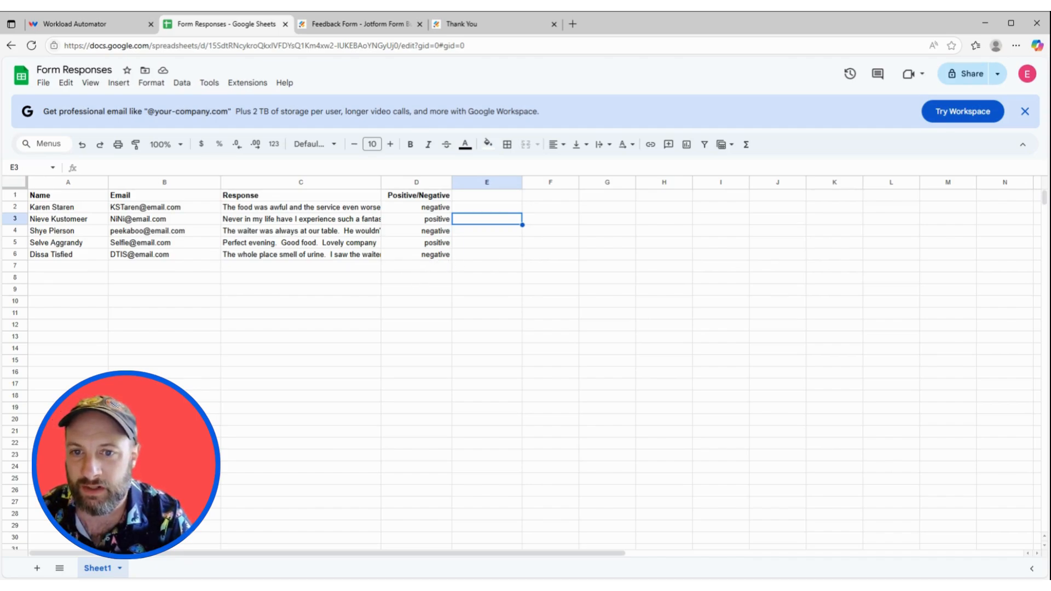
pyautogui.click(109, 25)
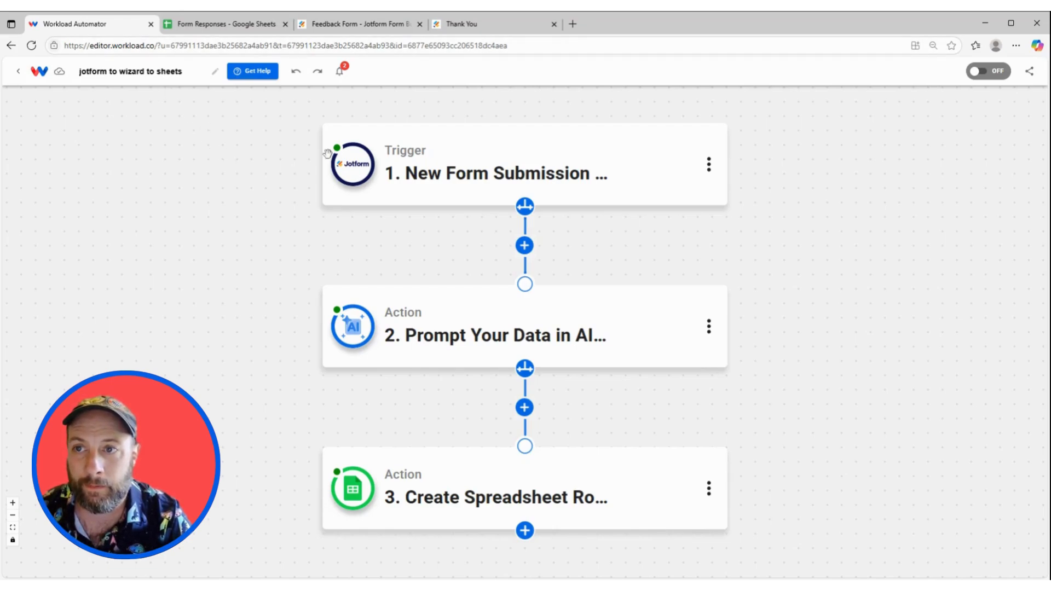
pyautogui.click(993, 74)
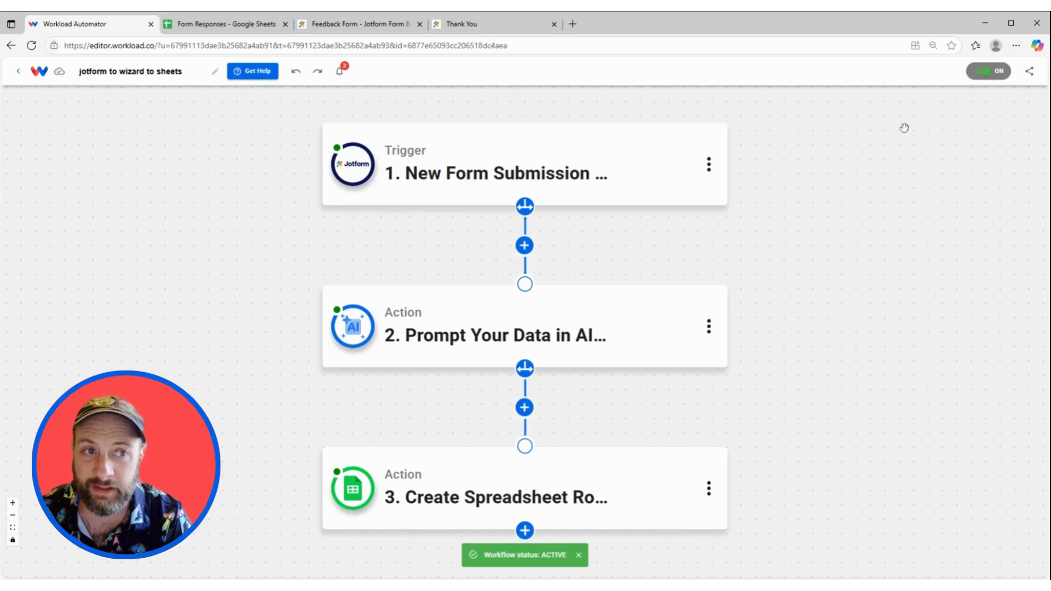
# Check that the three-step workflow stays switched on with status active.
pyautogui.moveTo(549, 156)
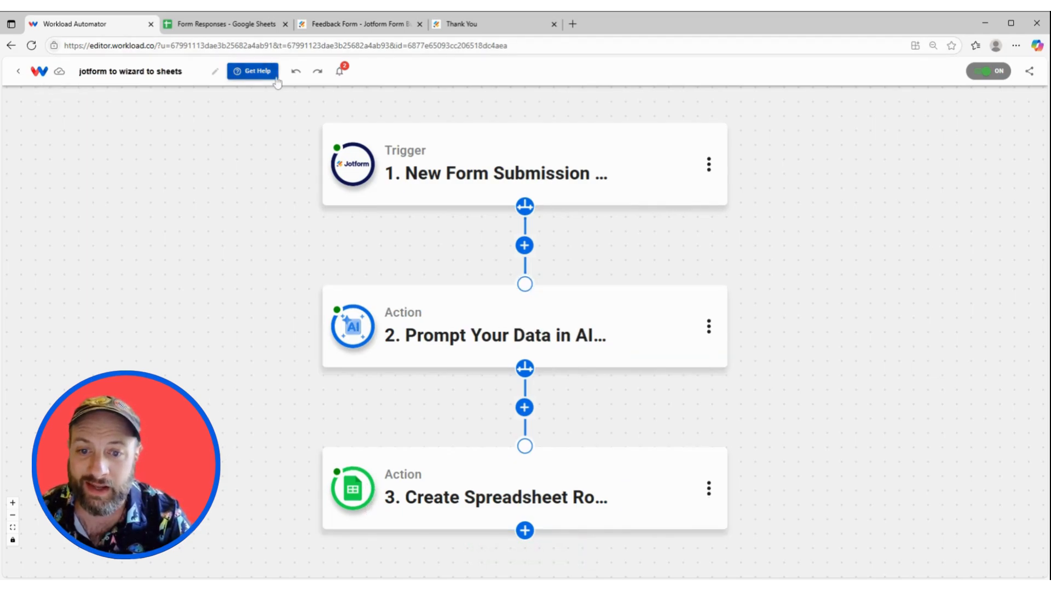
# Reload the Jotform feedback form and enter the feedback 'Delicious and cost friendly. Greate service. Lovely time'.
pyautogui.click(481, 25)
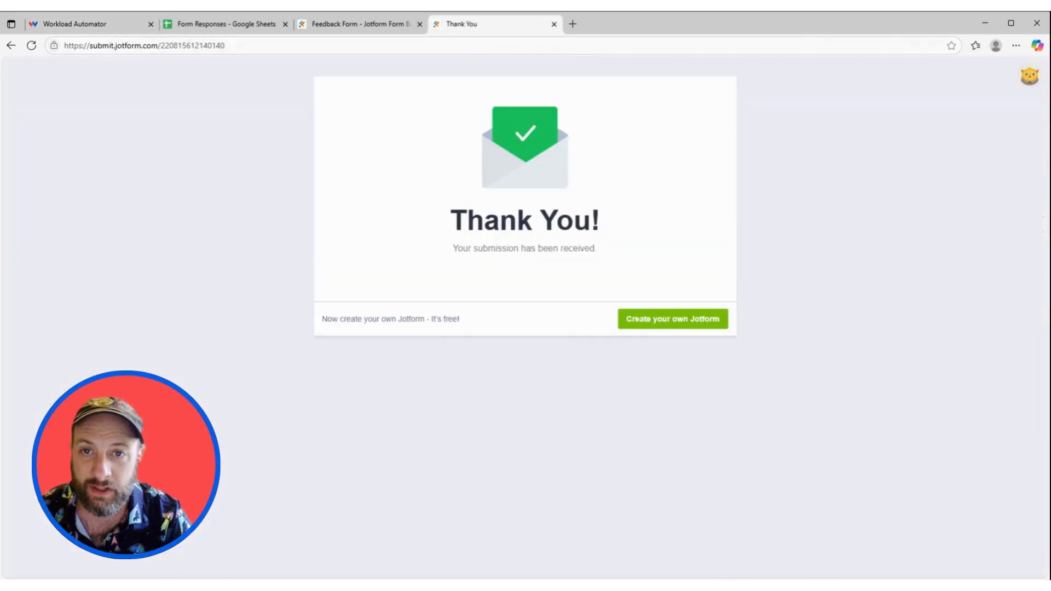
pyautogui.click(477, 45)
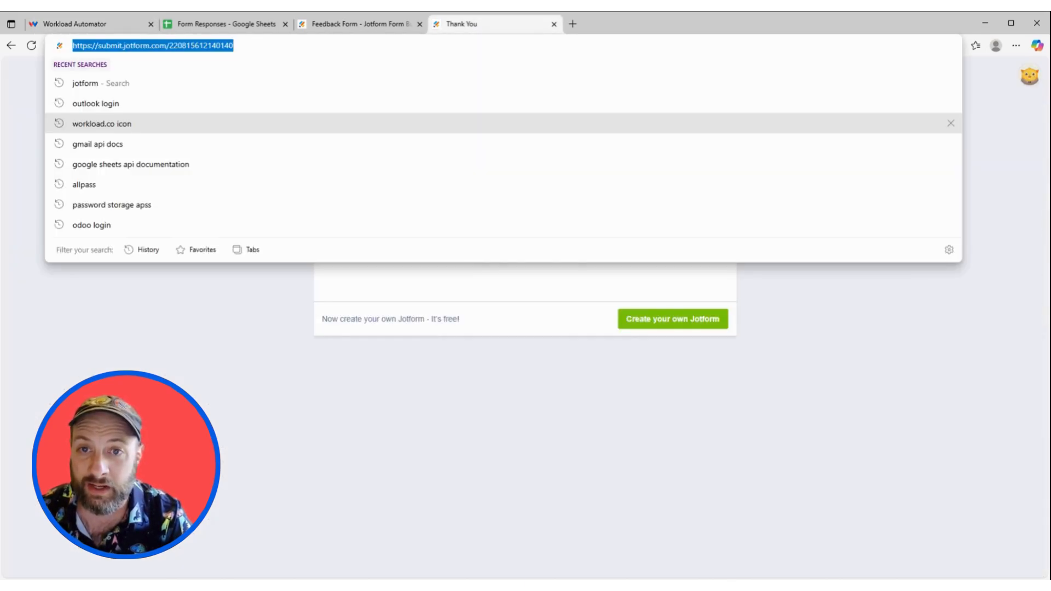
pyautogui.press('Return')
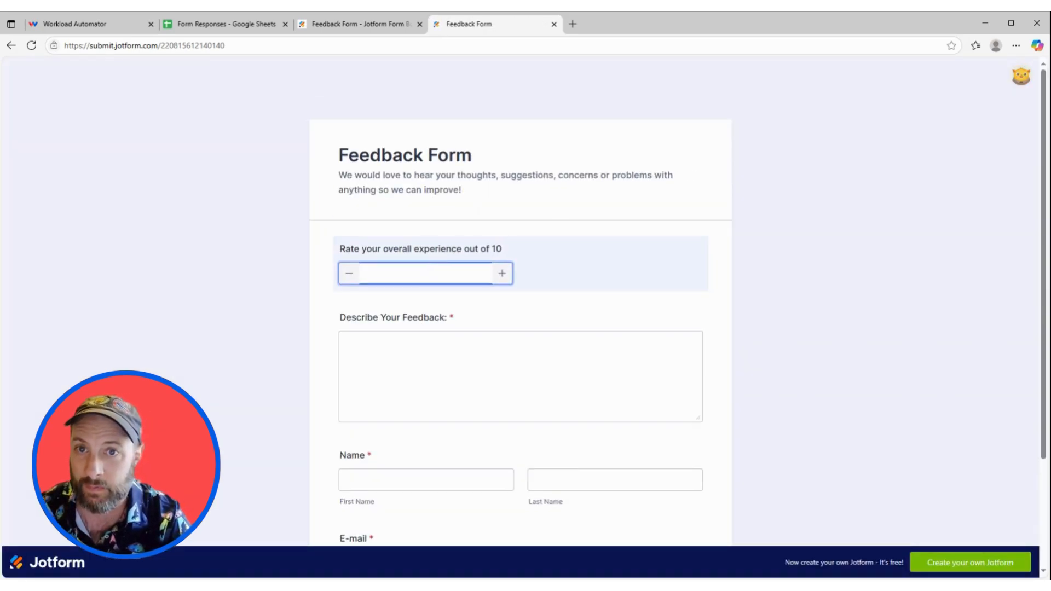
pyautogui.click(477, 366)
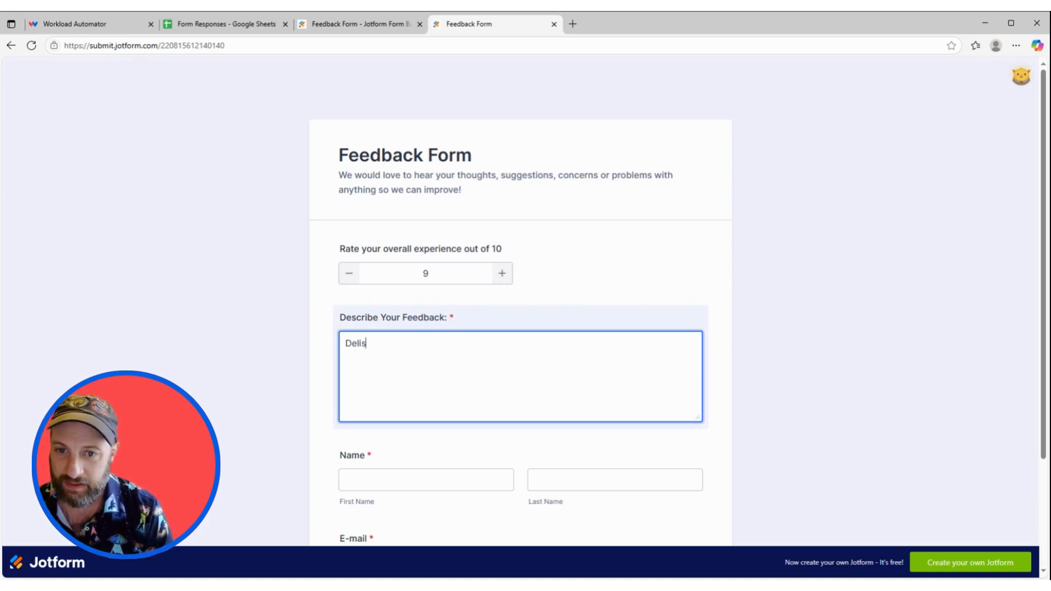
pyautogui.write('Delicious and ')
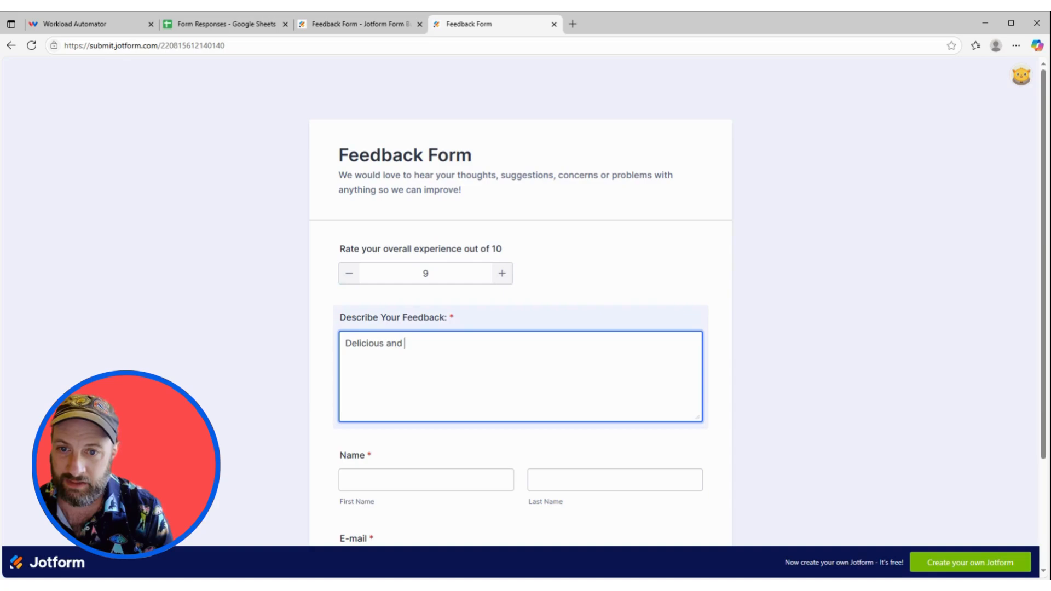
pyautogui.write('cost friendly')
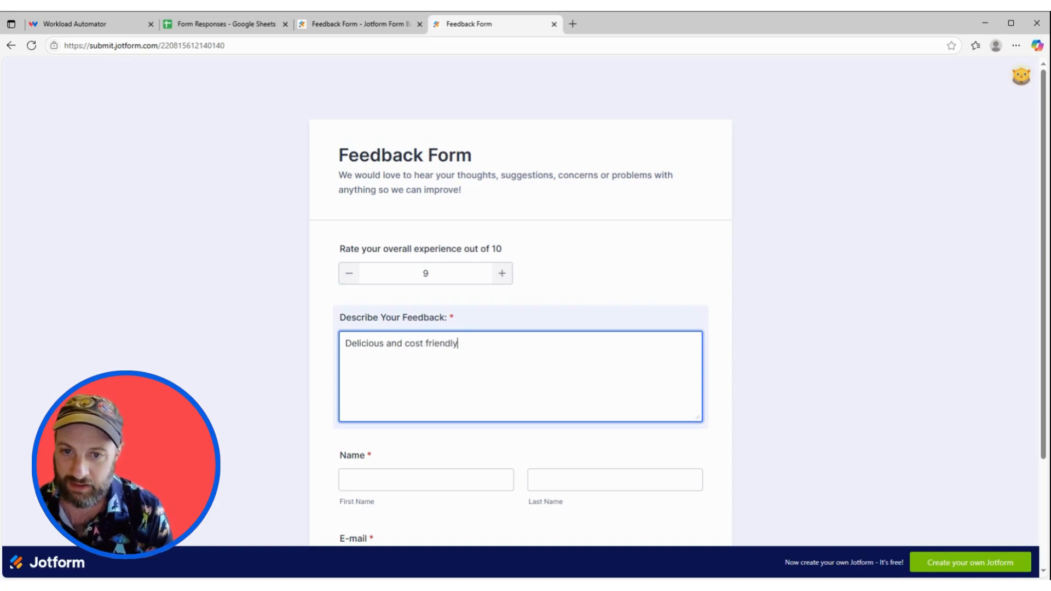
pyautogui.write('.  Greate')
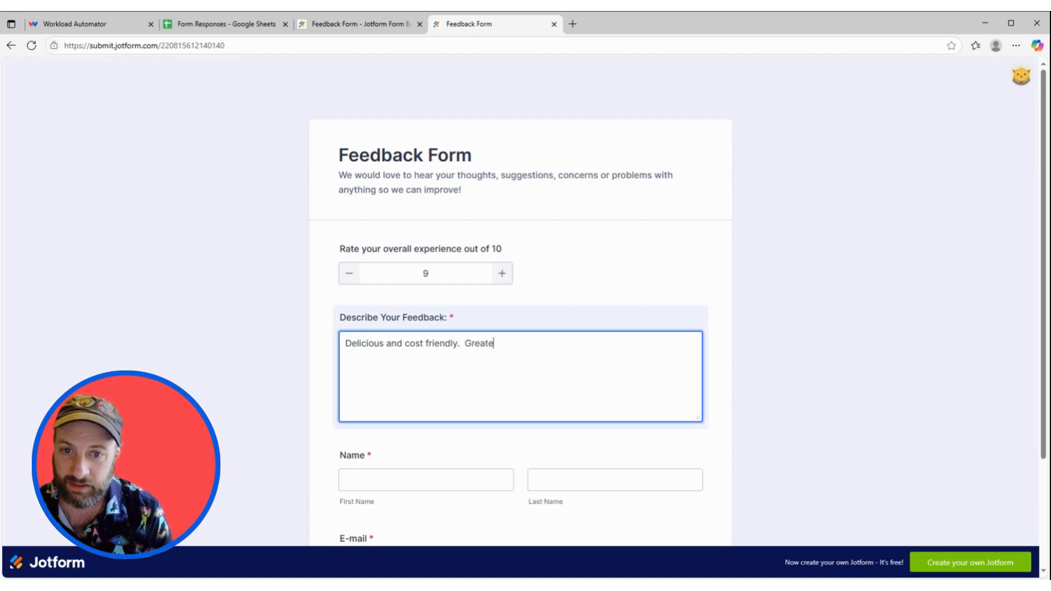
pyautogui.write(' service.')
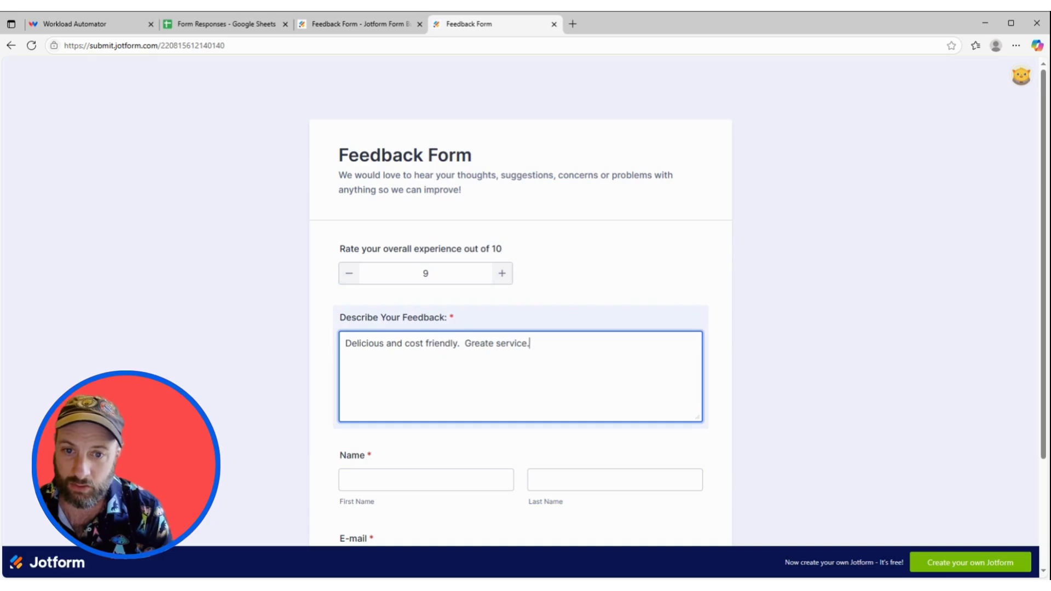
pyautogui.write('  Lovely time')
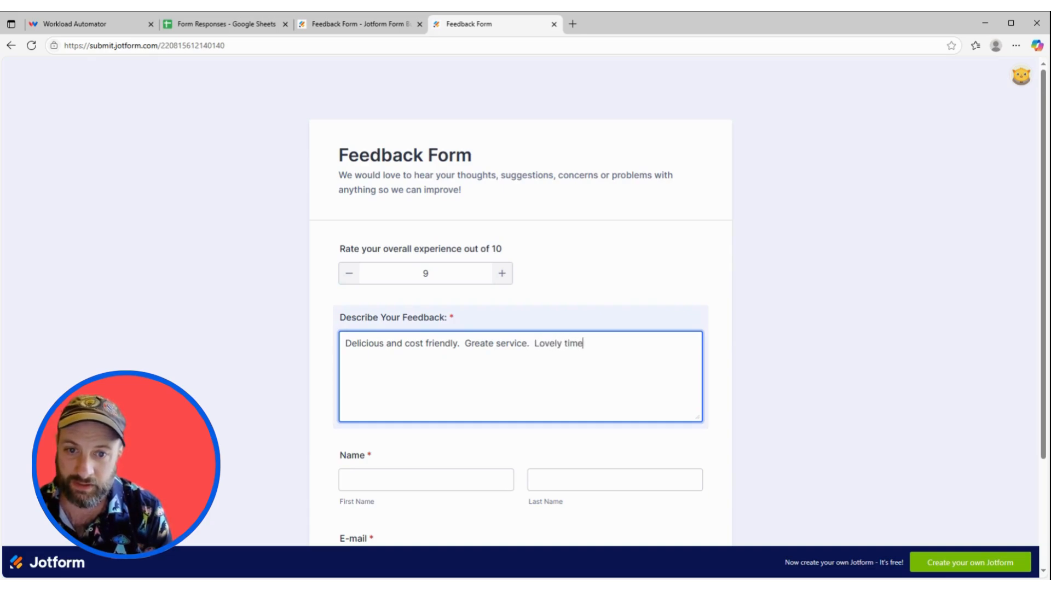
# Fill in the customer's first and last name on the feedback form.
pyautogui.press('Tab')
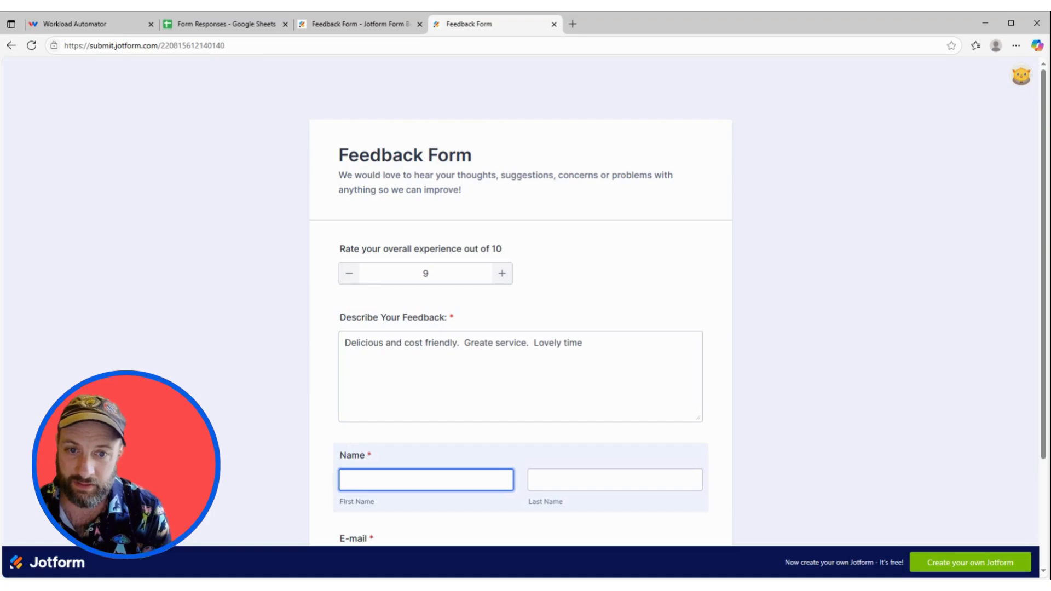
pyautogui.write('Happy')
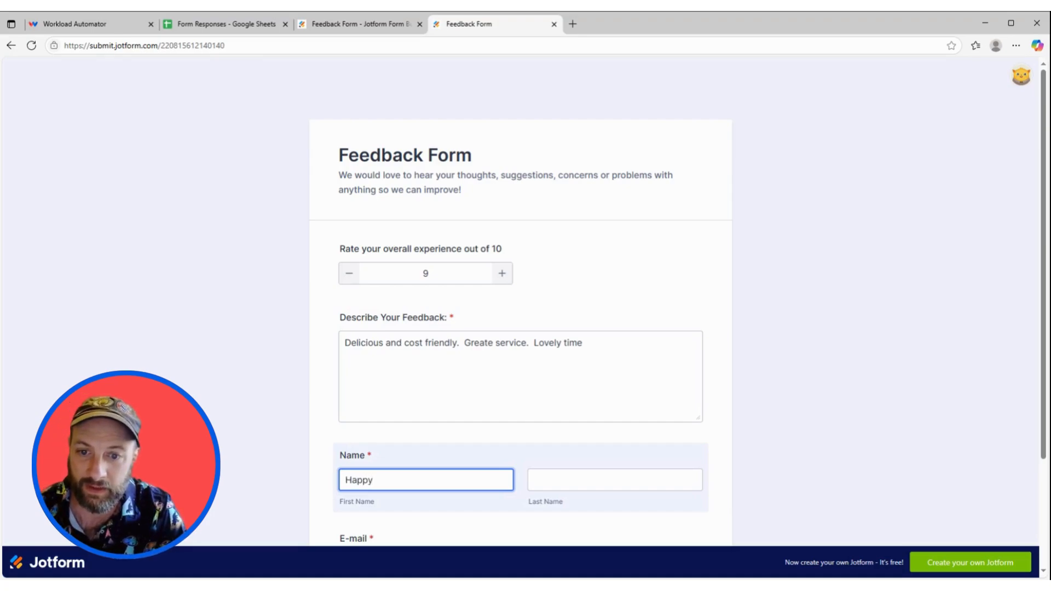
pyautogui.click(551, 492)
pyautogui.write('Kustomer')
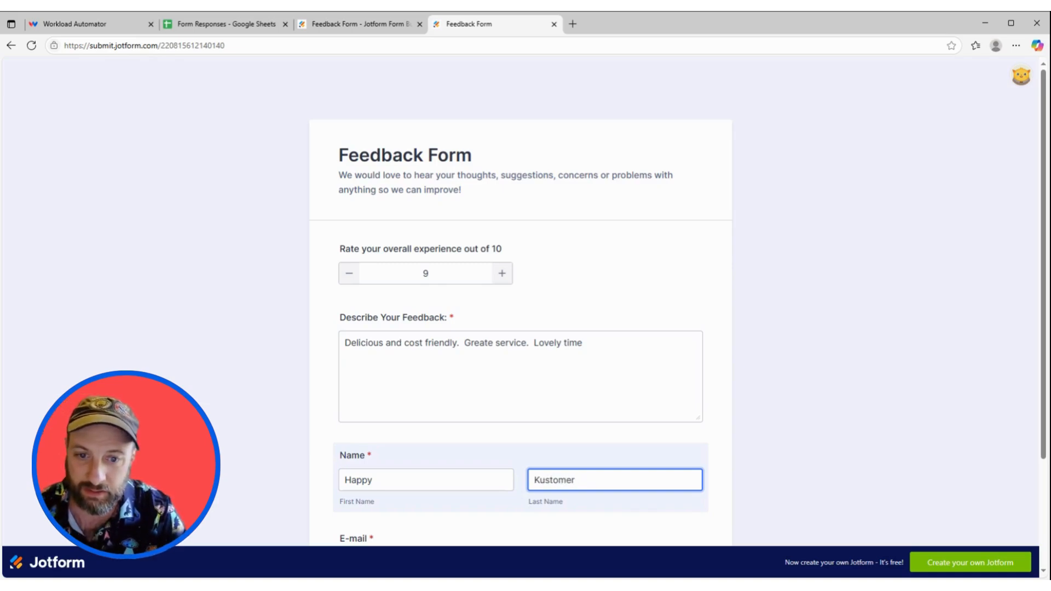
# Enter the customer's e-mail, submit the feedback, and view the Form Responses spreadsheet.
pyautogui.scroll(-2, 425, 465)
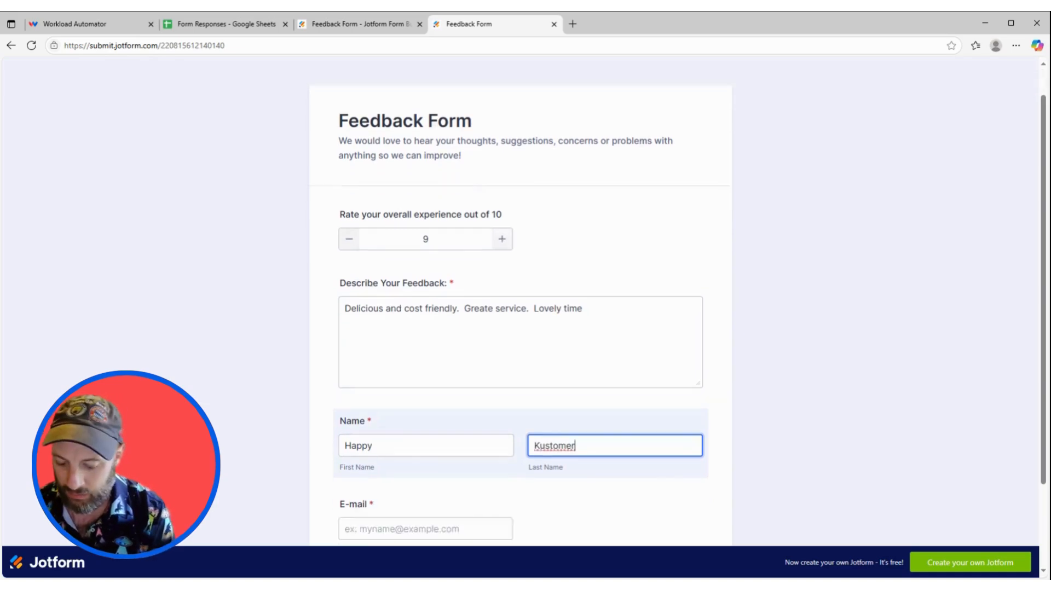
pyautogui.click(425, 457)
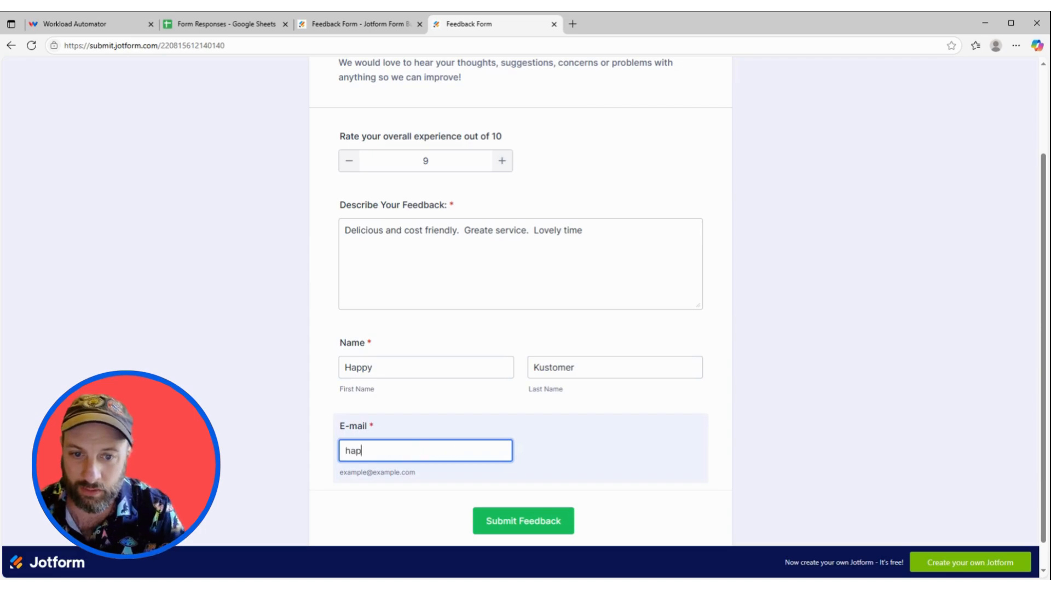
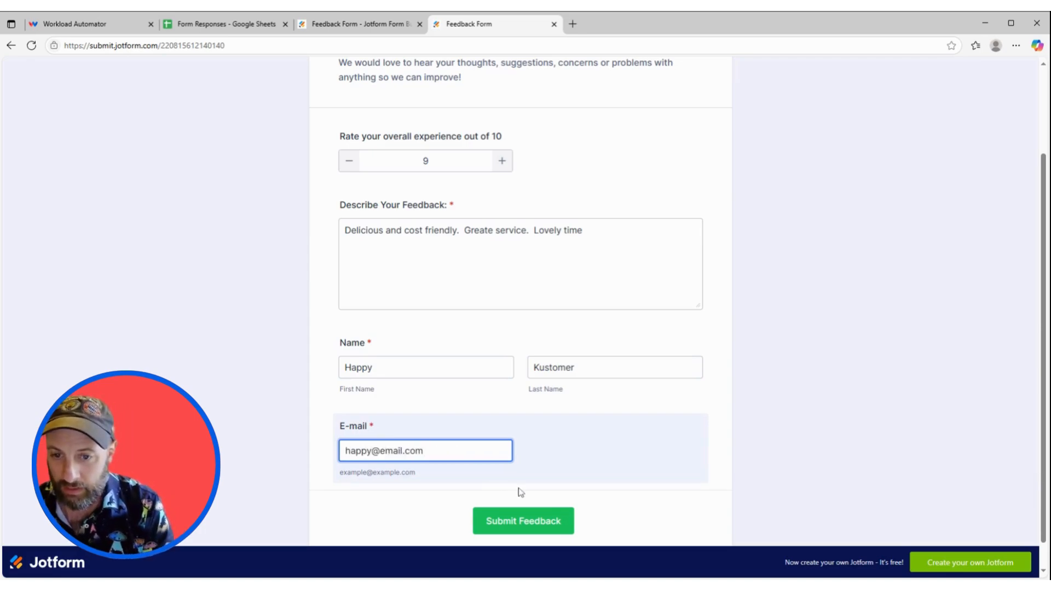
pyautogui.click(529, 520)
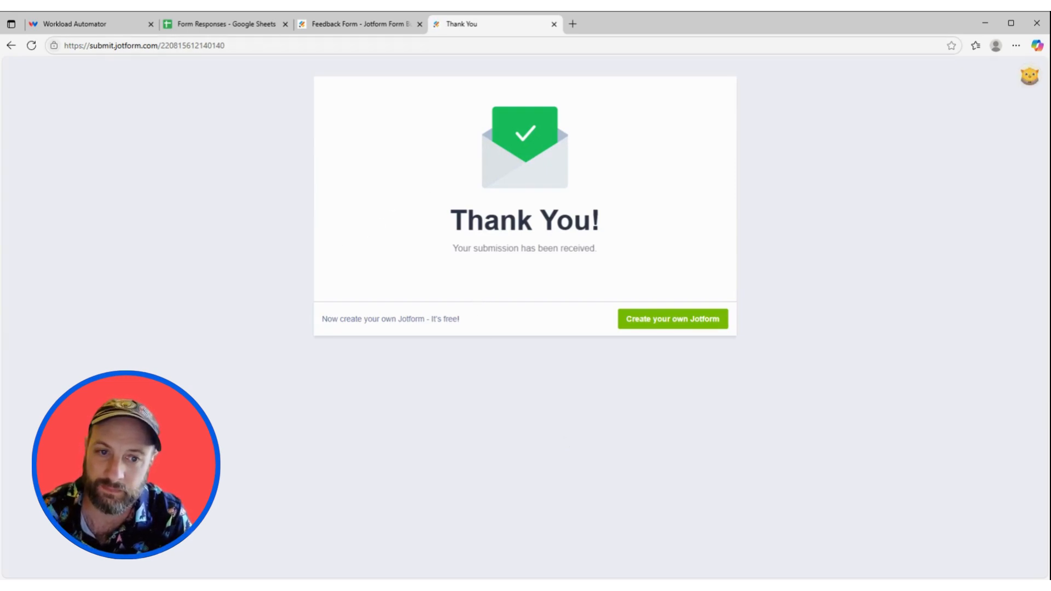
pyautogui.click(200, 25)
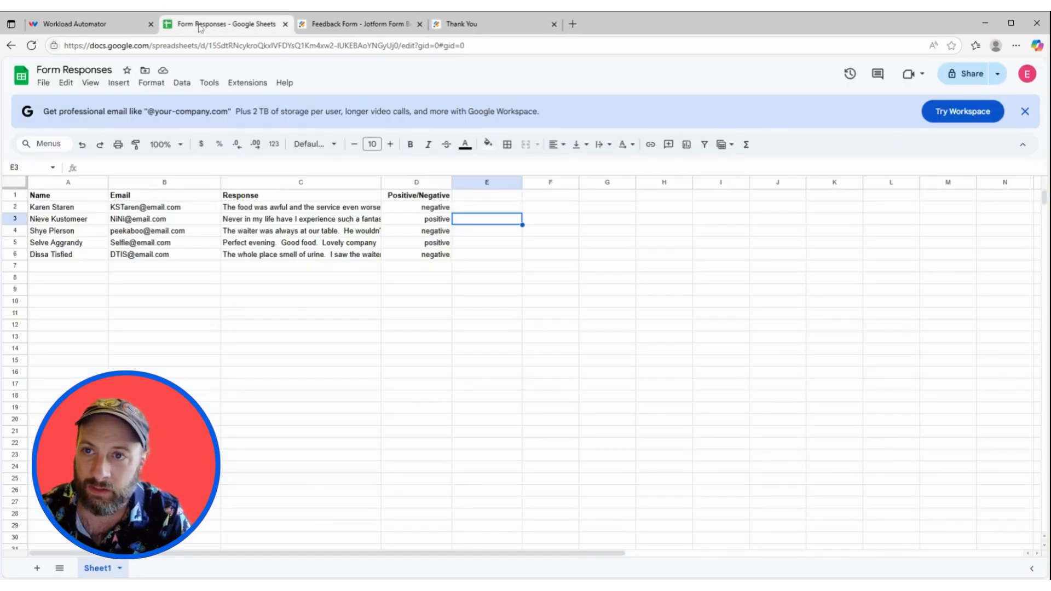